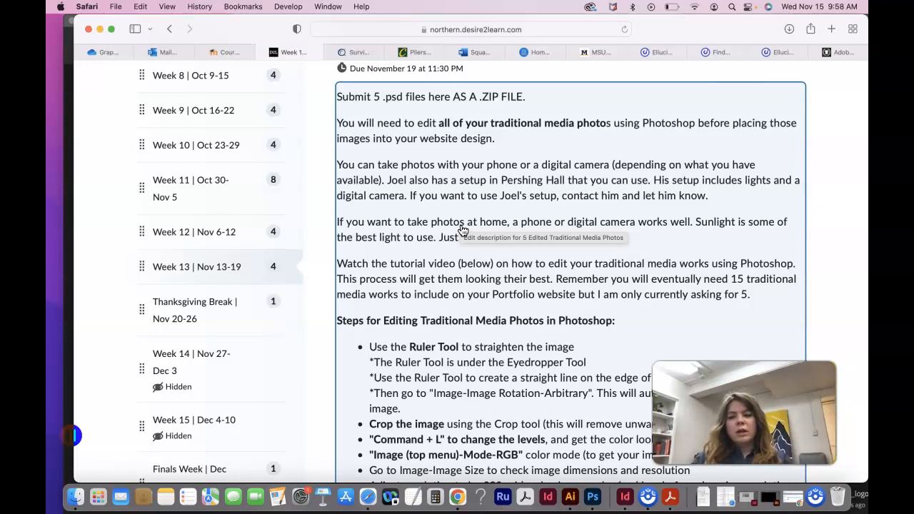
Read through the assignment's requirements and the listed steps for editing traditional media photos in Photoshop
scroll(462, 230, down, 2)
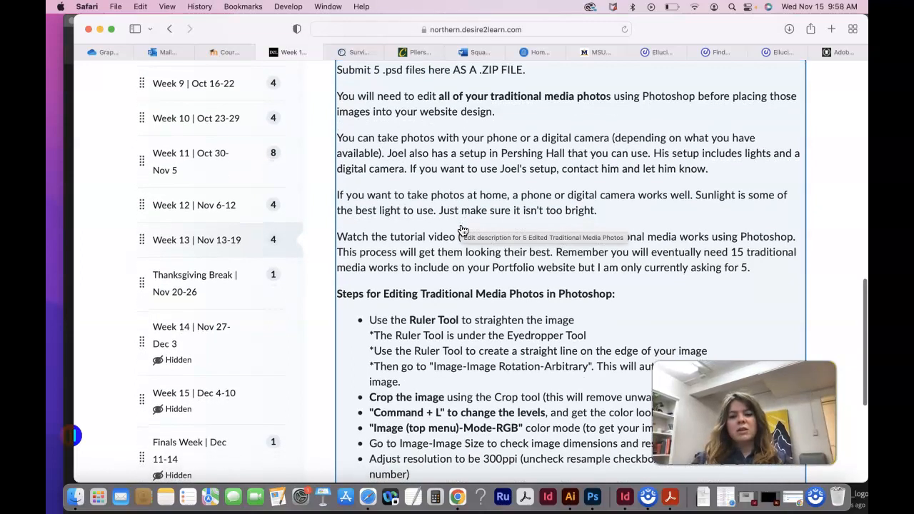
scroll(462, 230, down, 1)
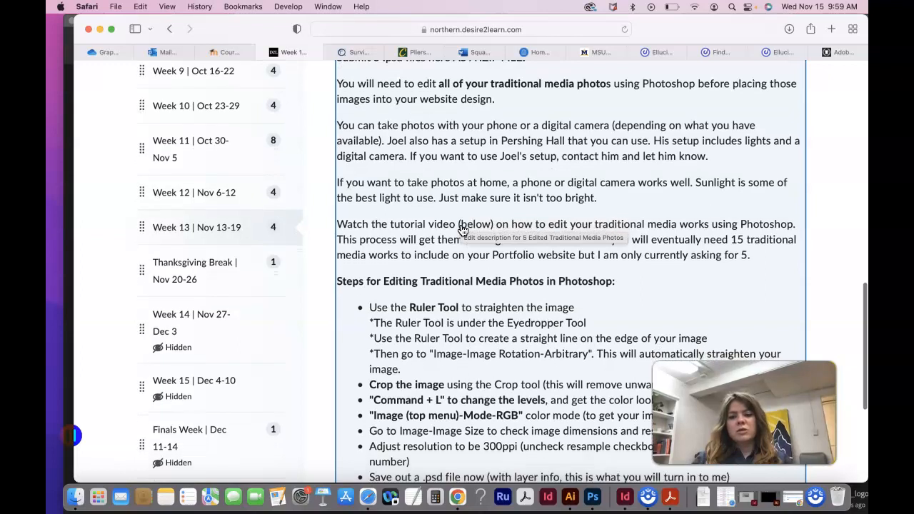
scroll(462, 230, down, 1)
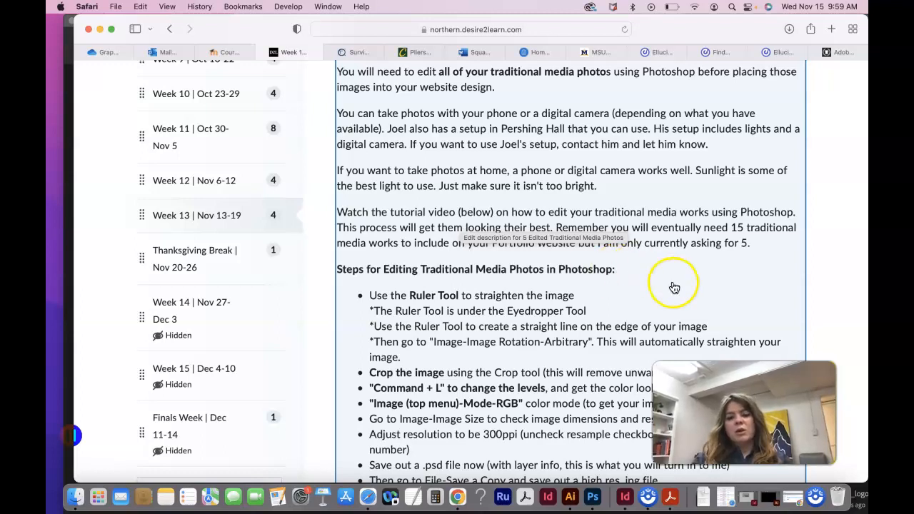
scroll(671, 285, down, 2)
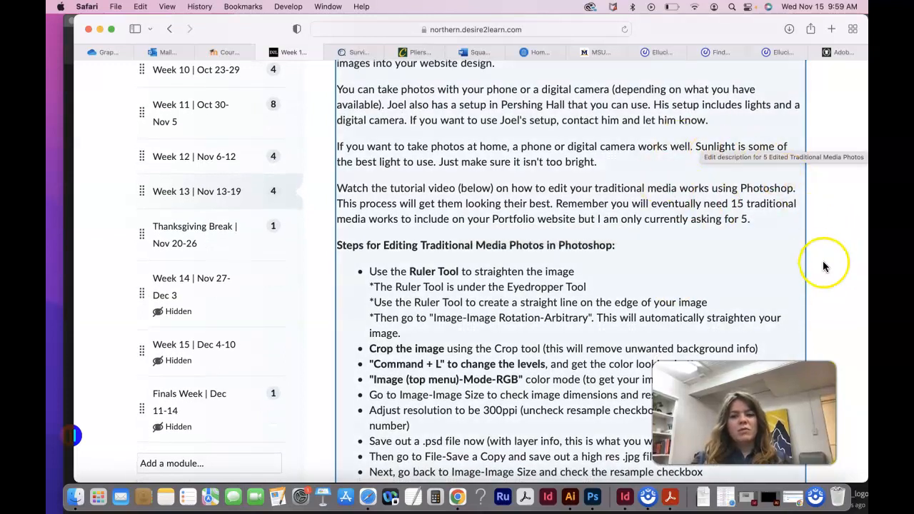
scroll(827, 285, down, 2)
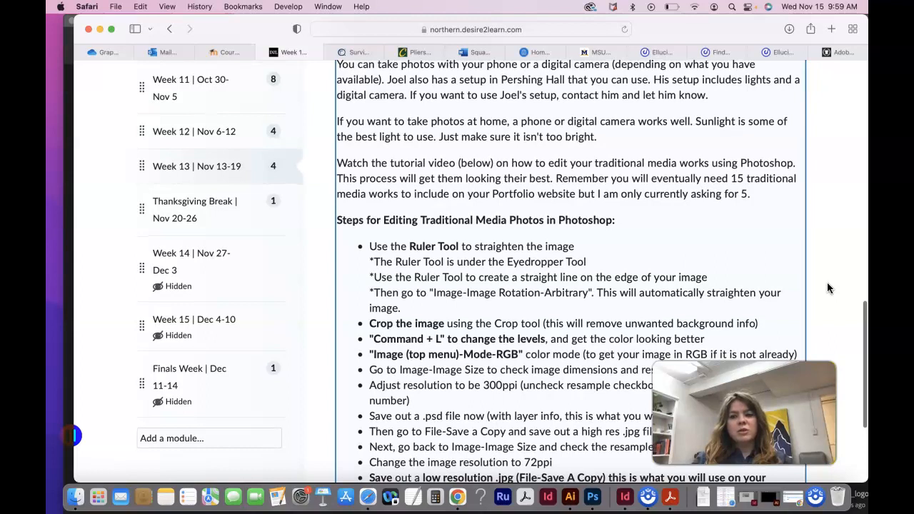
scroll(827, 288, down, 4)
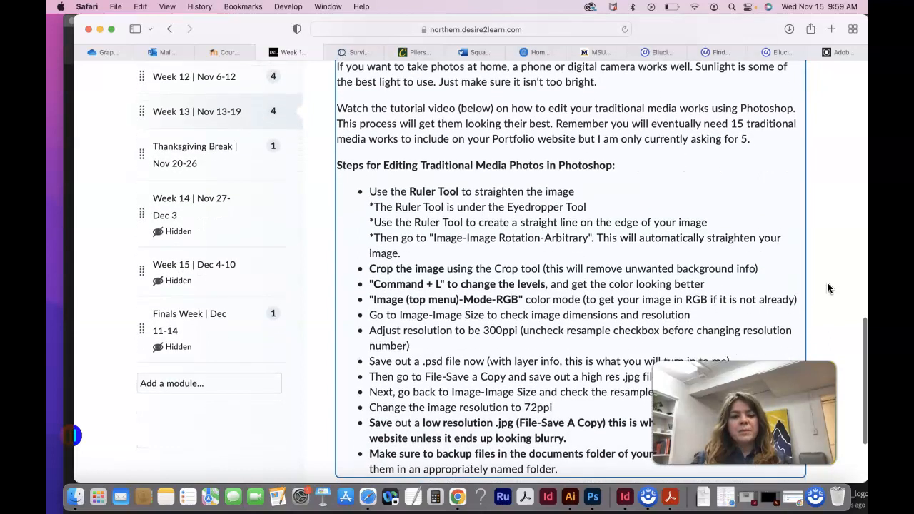
scroll(827, 287, down, 2)
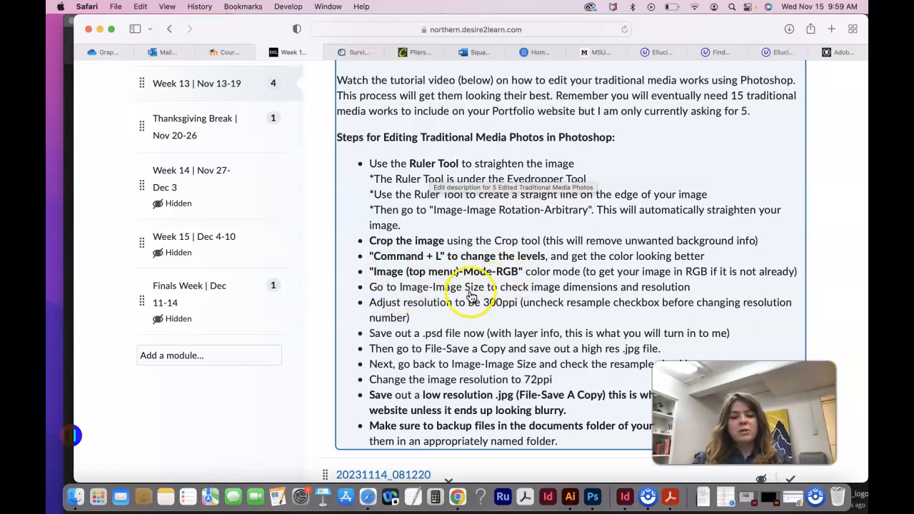
scroll(472, 299, down, 2)
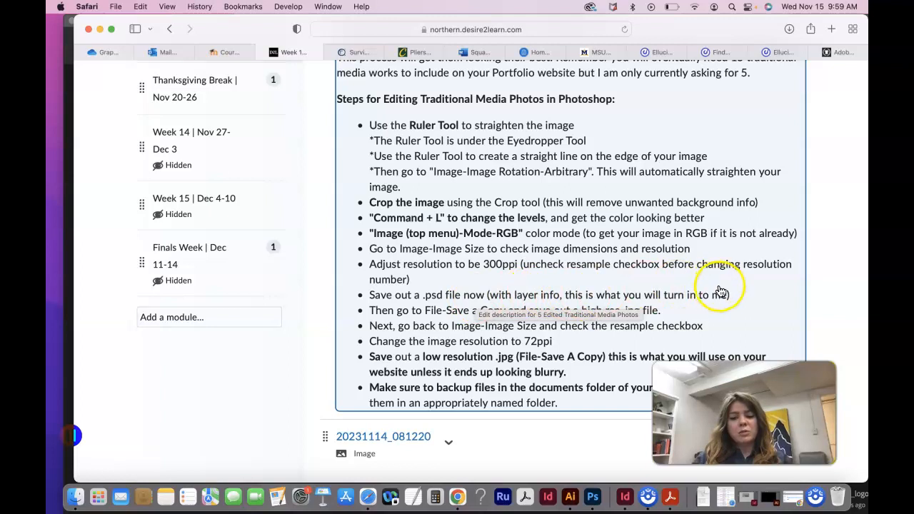
scroll(249, 425, down, 1)
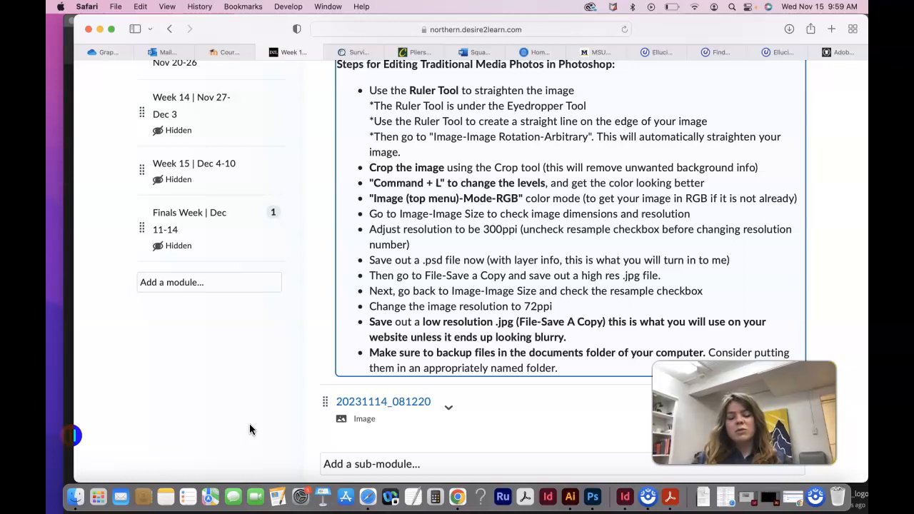
scroll(250, 429, down, 1)
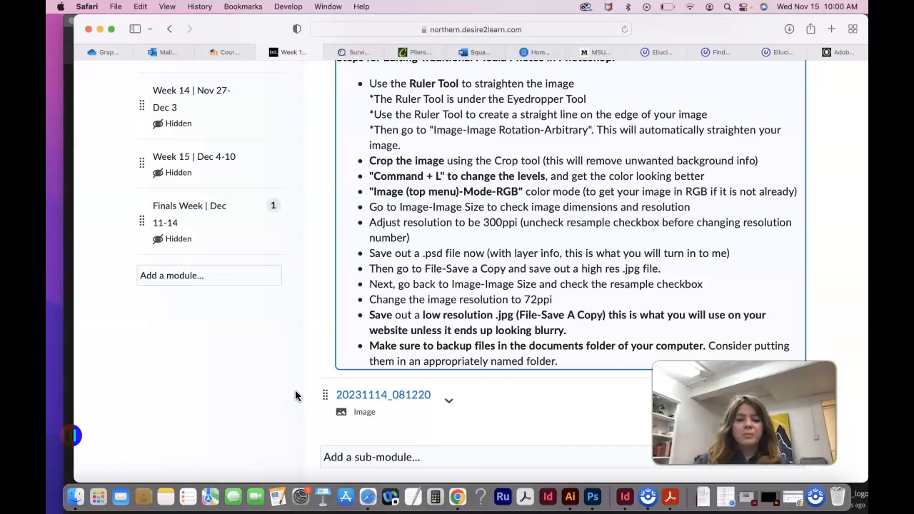
scroll(296, 395, down, 1)
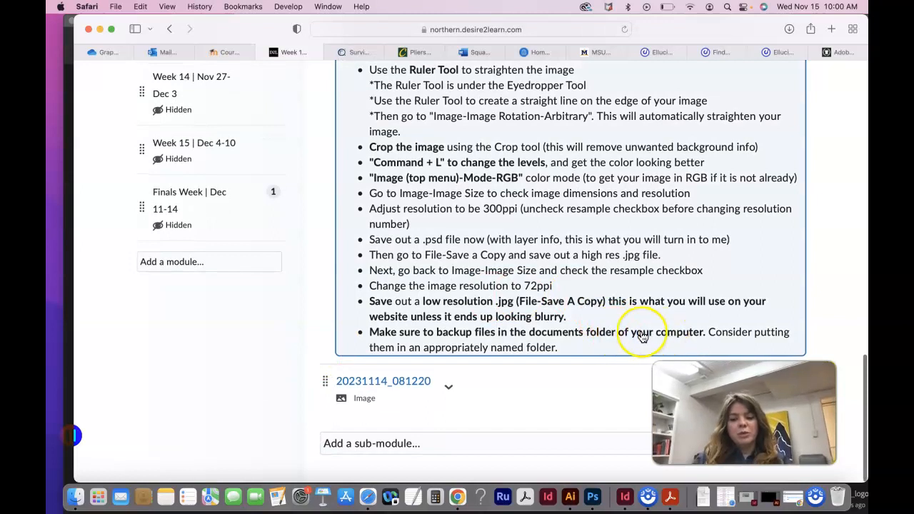
Switch to Photoshop, open the recent photo 20231114_081220.jpg of the grocery bag drawing, and fit the application window to the screen
click(592, 497)
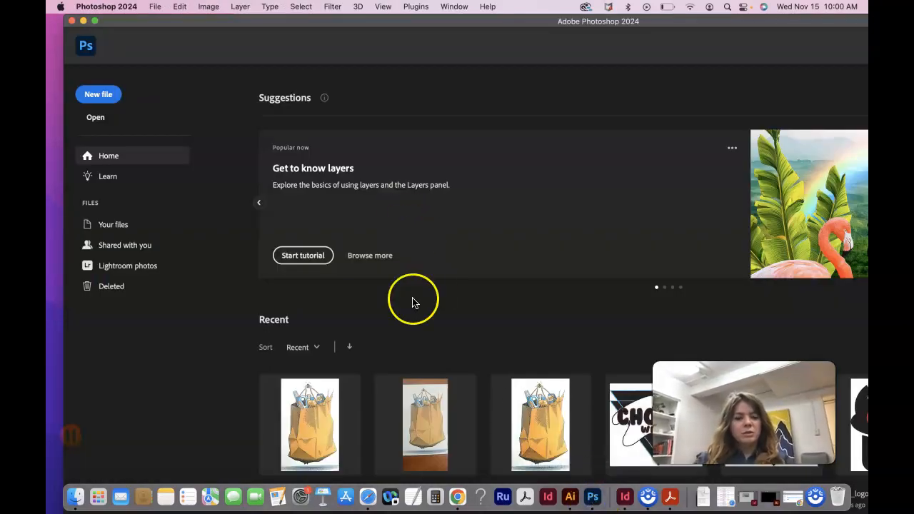
scroll(411, 389, down, 2)
click(429, 378)
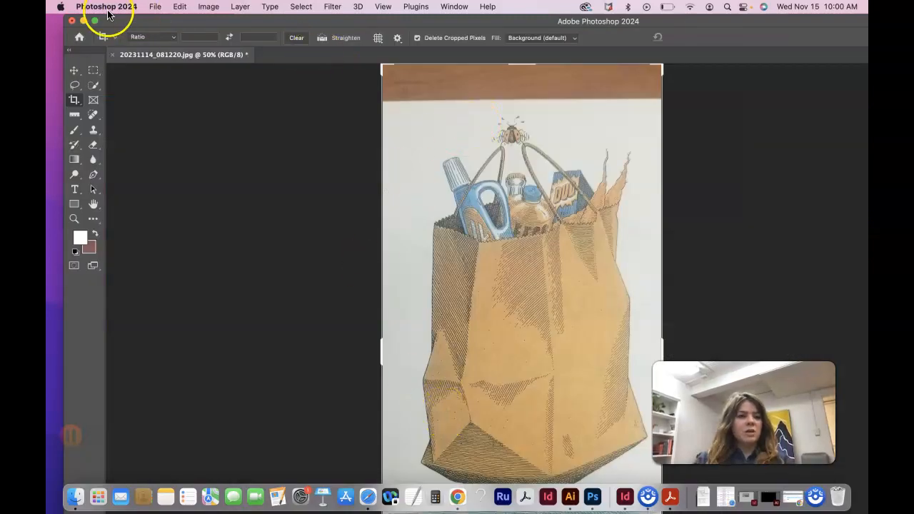
drag(112, 23, 101, 24)
click(83, 24)
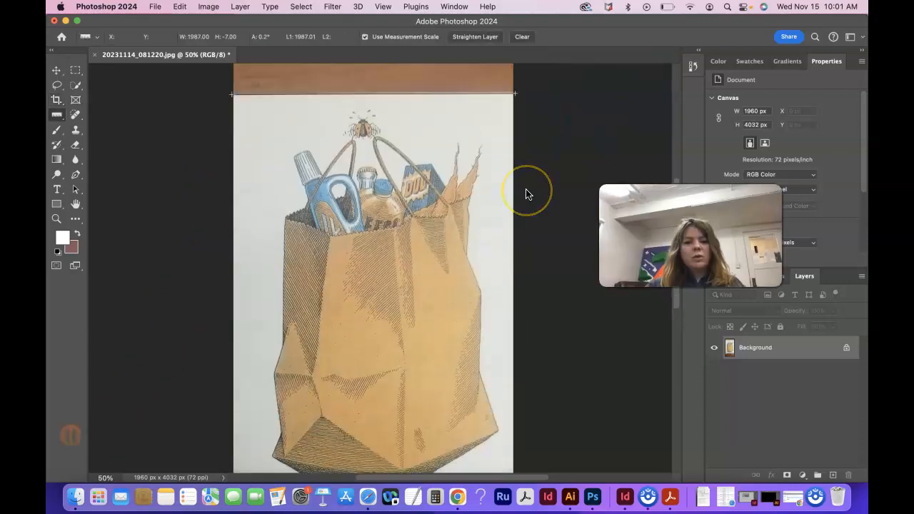
Lay a Ruler tool line about 1980 px long along the paper's top edge, spanning the full width of the photo
drag(61, 122, 96, 146)
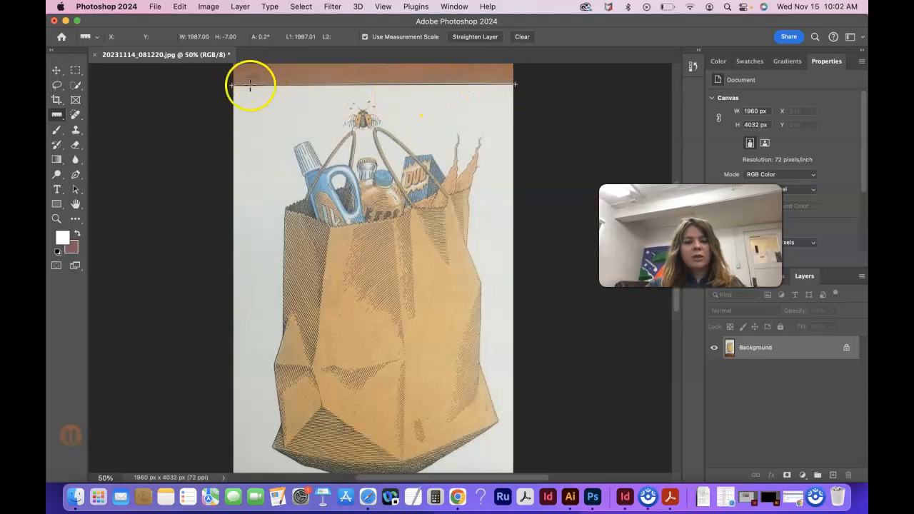
drag(515, 84, 513, 84)
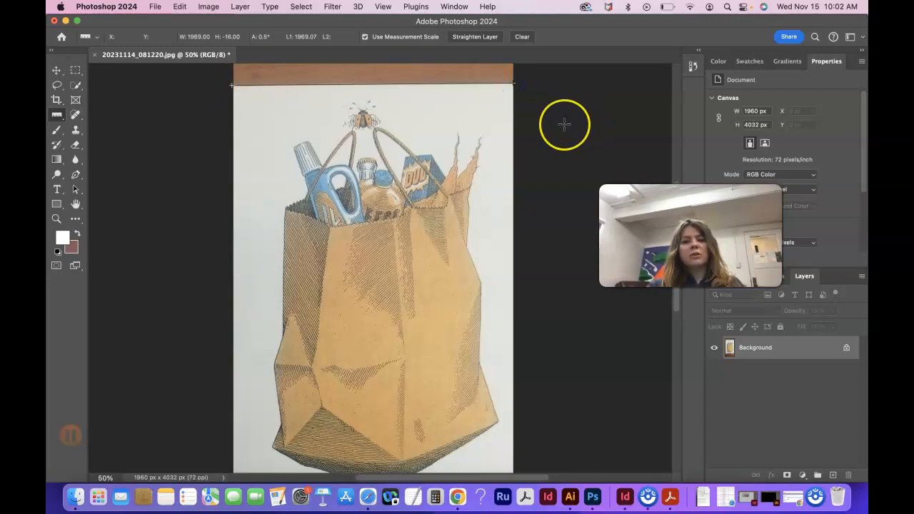
scroll(564, 125, up, 2)
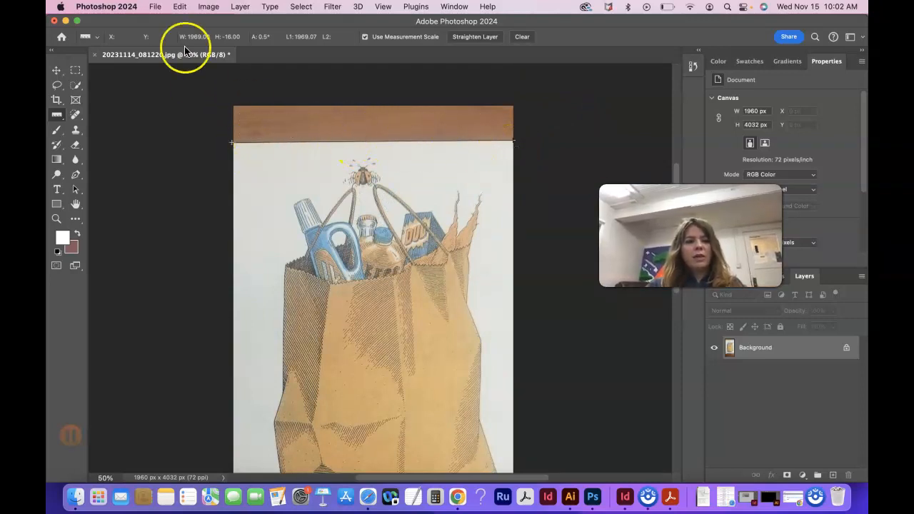
scroll(226, 153, down, 2)
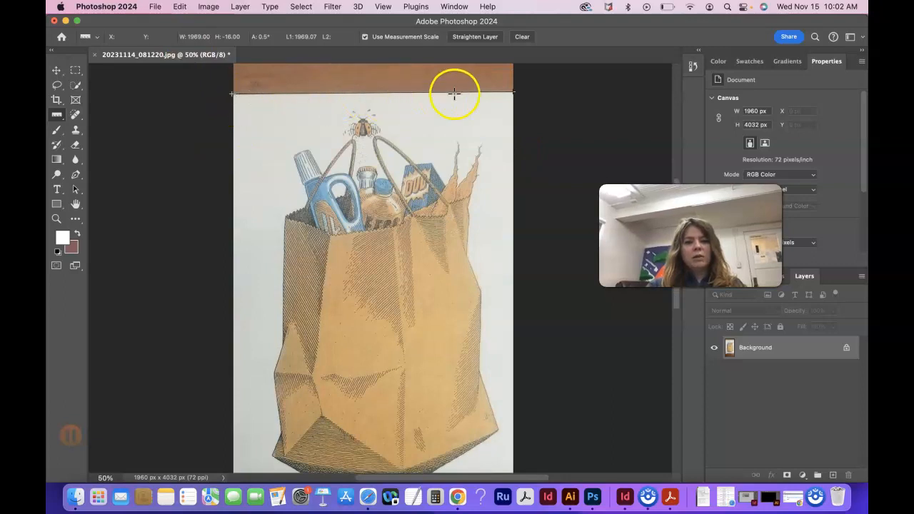
mouse_move(512, 92)
mouse_down()
mouse_move(512, 102)
mouse_move(513, 92)
mouse_up()
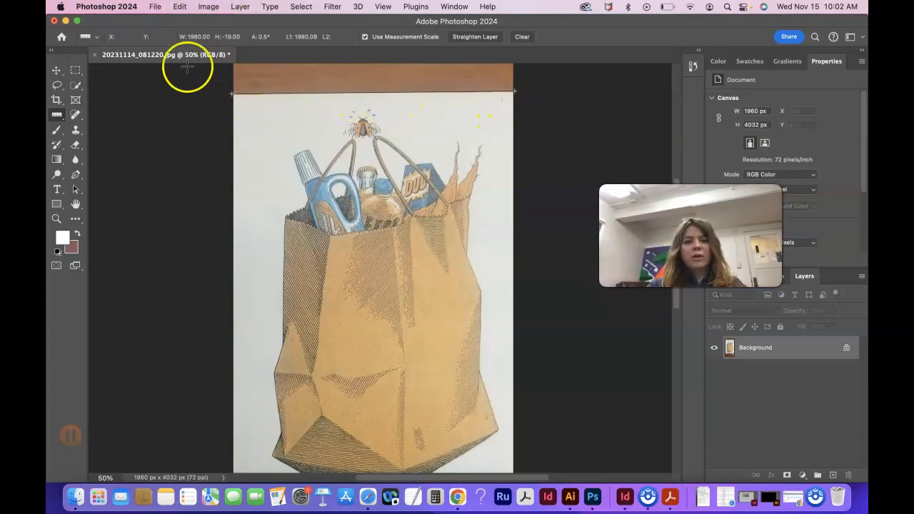
Straighten the photo with an arbitrary canvas rotation of 0.55° clockwise, based on the ruler line
click(209, 7)
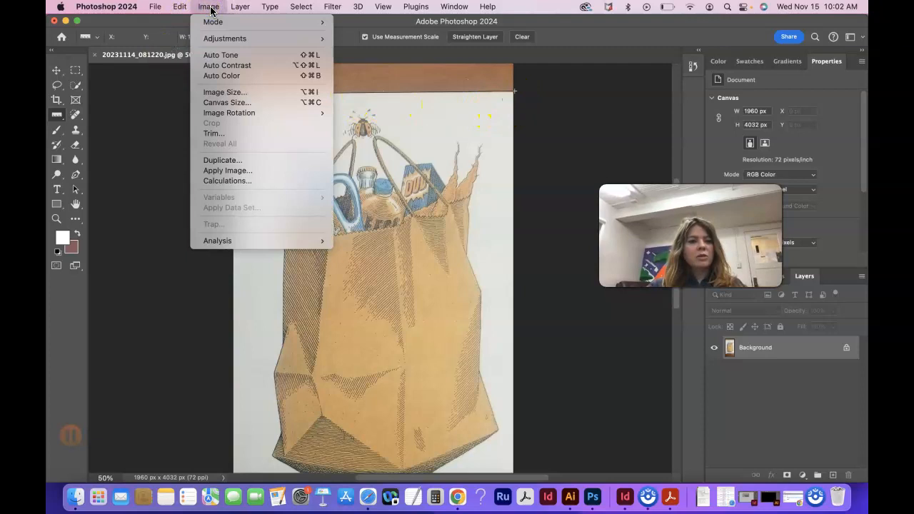
mouse_move(230, 113)
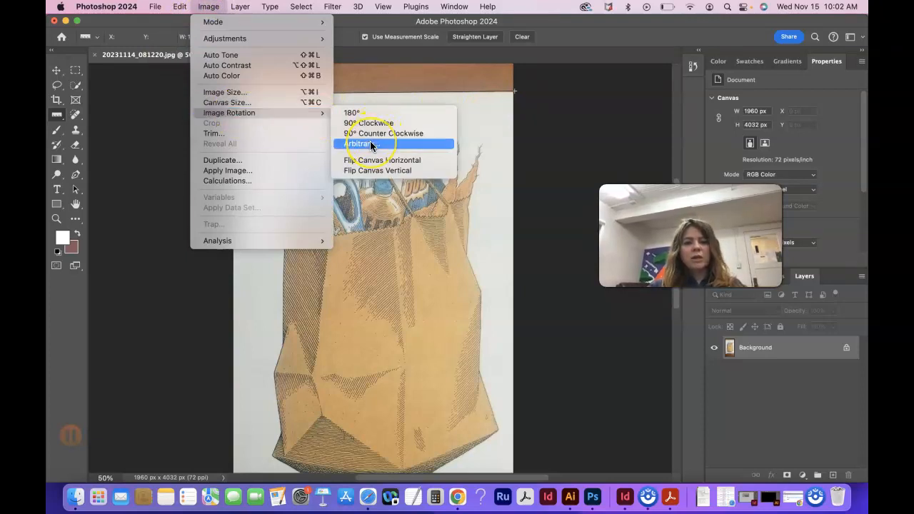
click(371, 144)
drag(755, 166, 554, 73)
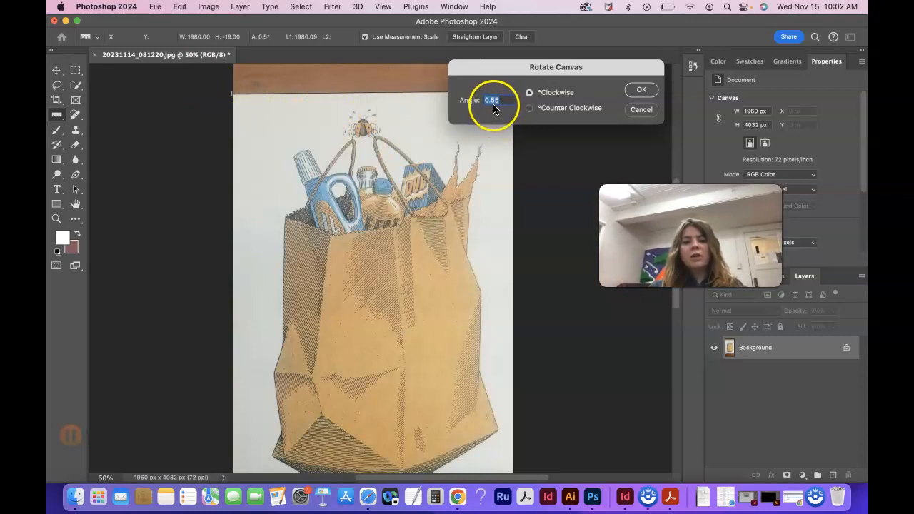
drag(521, 66, 622, 59)
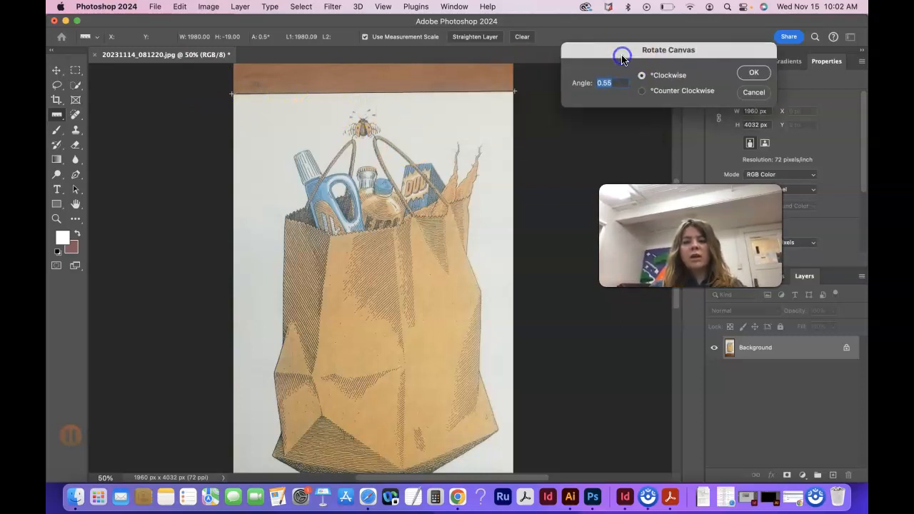
click(756, 75)
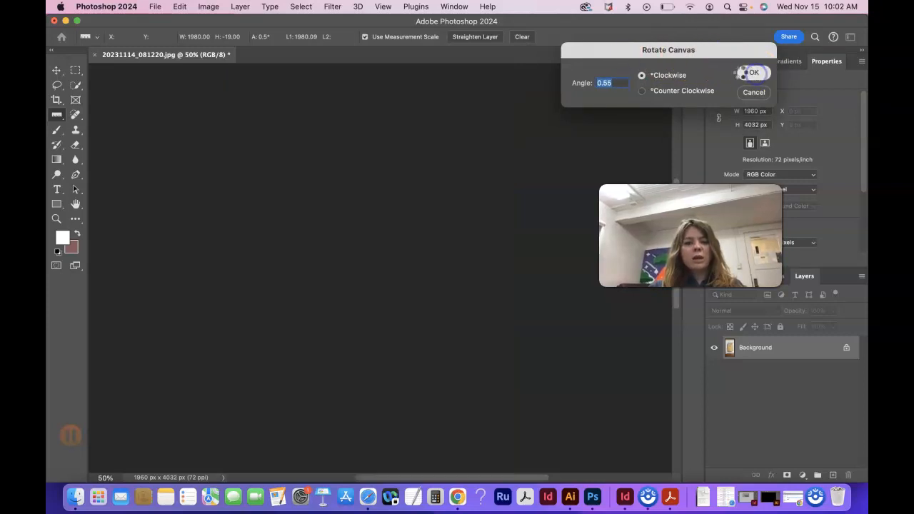
Crop the photo to the edges of the drawing paper, about 1895 x 3037 px, removing the wooden table around it
key(super+0)
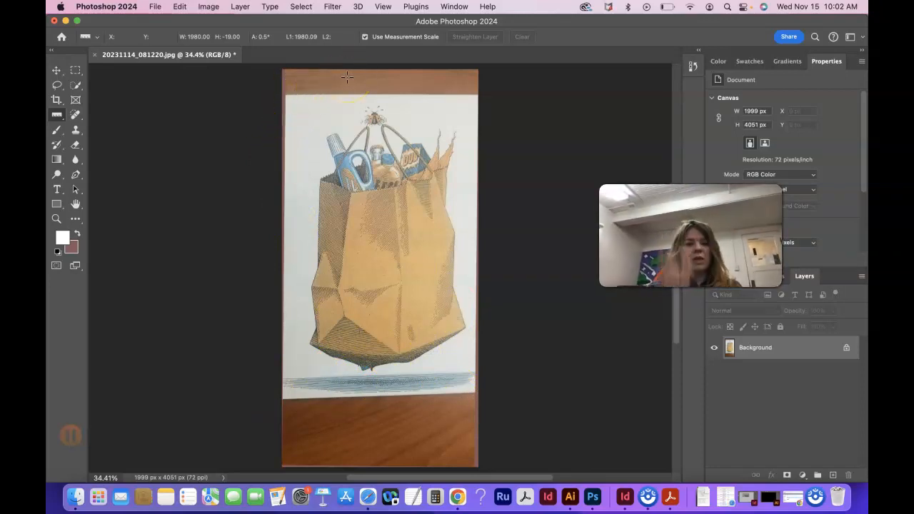
click(56, 100)
drag(384, 69, 384, 80)
drag(286, 270, 285, 270)
drag(383, 453, 384, 417)
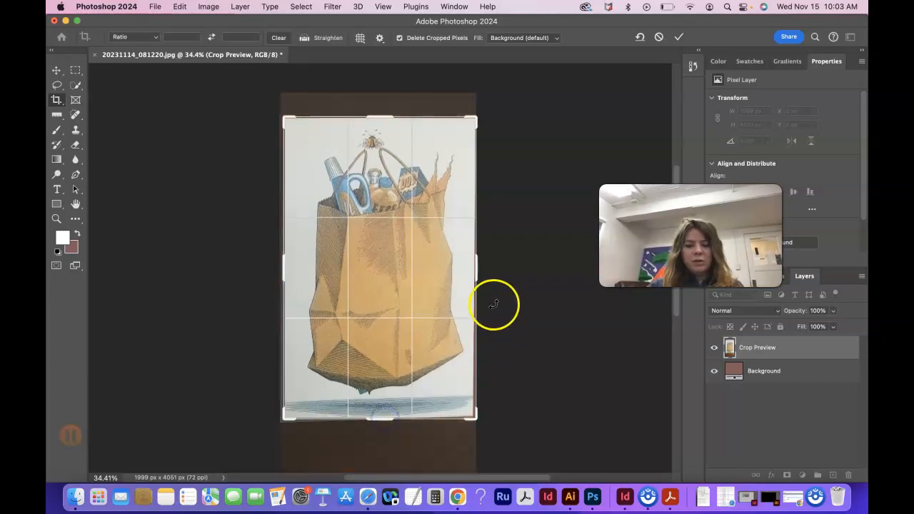
drag(475, 272, 474, 270)
drag(388, 422, 390, 422)
key(Return)
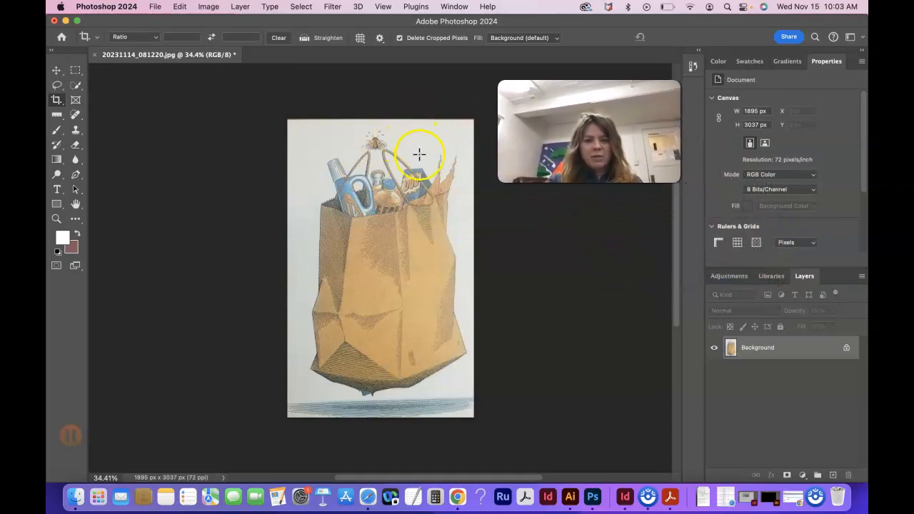
Unlock the background layer and add a Levels adjustment layer above it
click(847, 347)
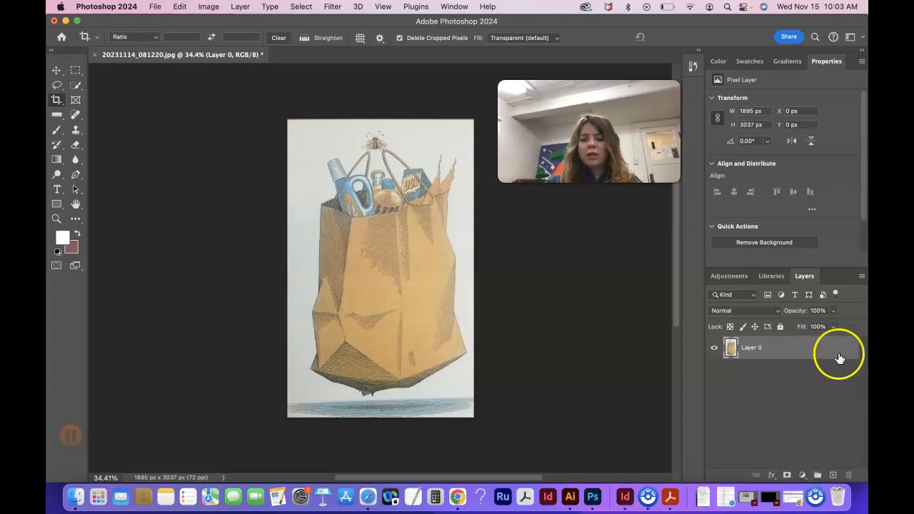
click(802, 476)
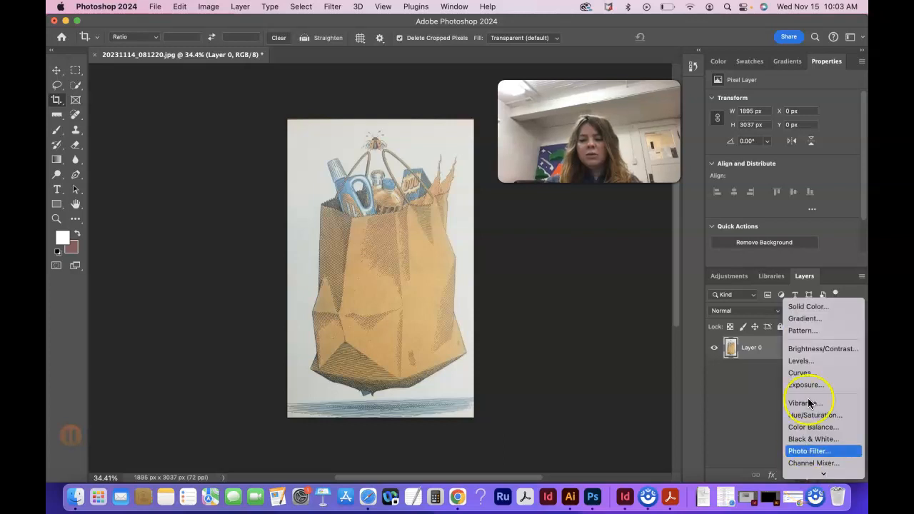
click(745, 451)
click(803, 476)
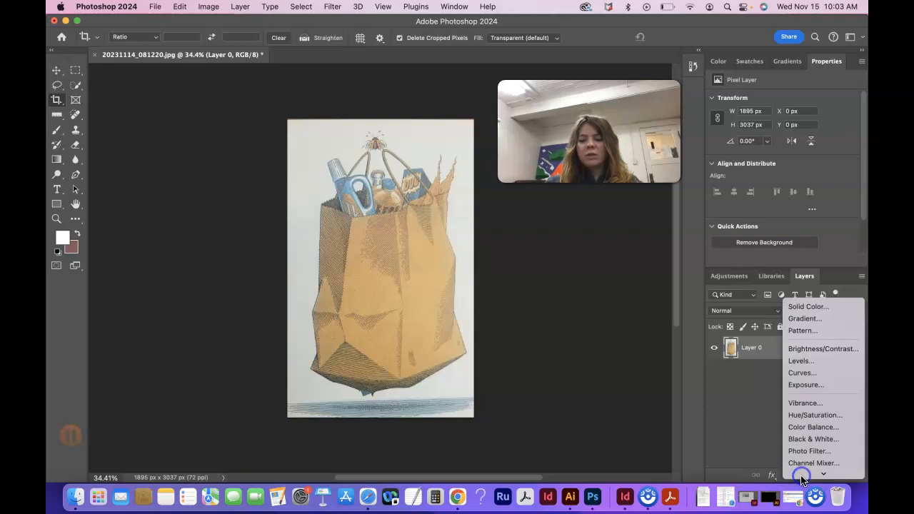
click(812, 366)
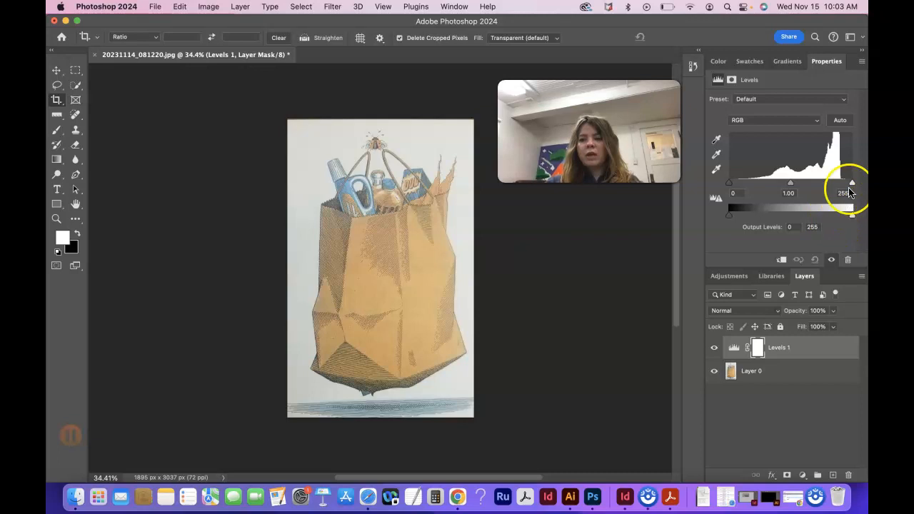
Set the Levels adjustment's input values to 33 for shadows, 0.69 for midtones and 210 for highlights
mouse_move(852, 184)
mouse_down()
mouse_move(837, 185)
mouse_move(865, 182)
mouse_up()
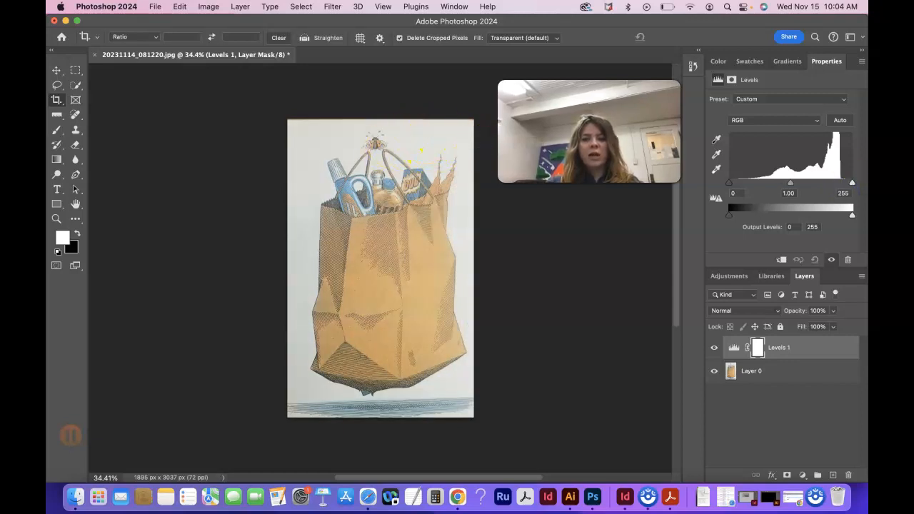
drag(855, 185, 838, 185)
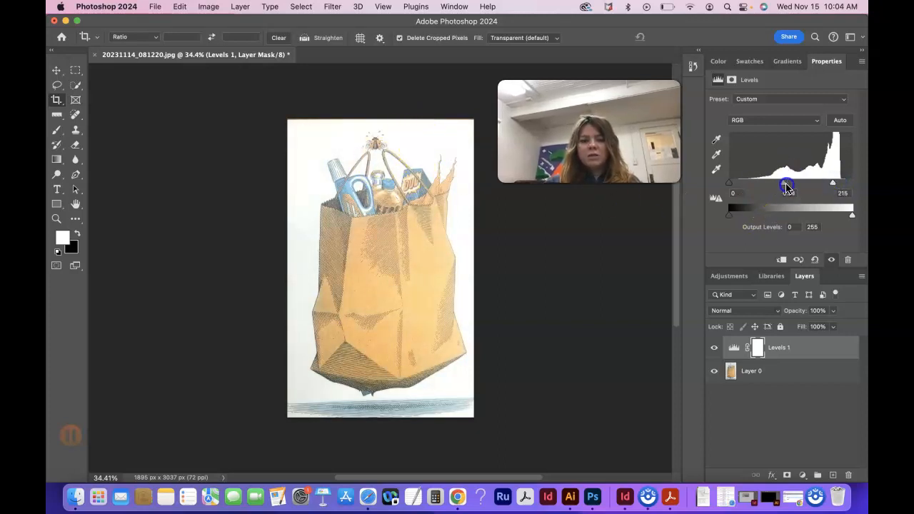
drag(787, 187, 791, 187)
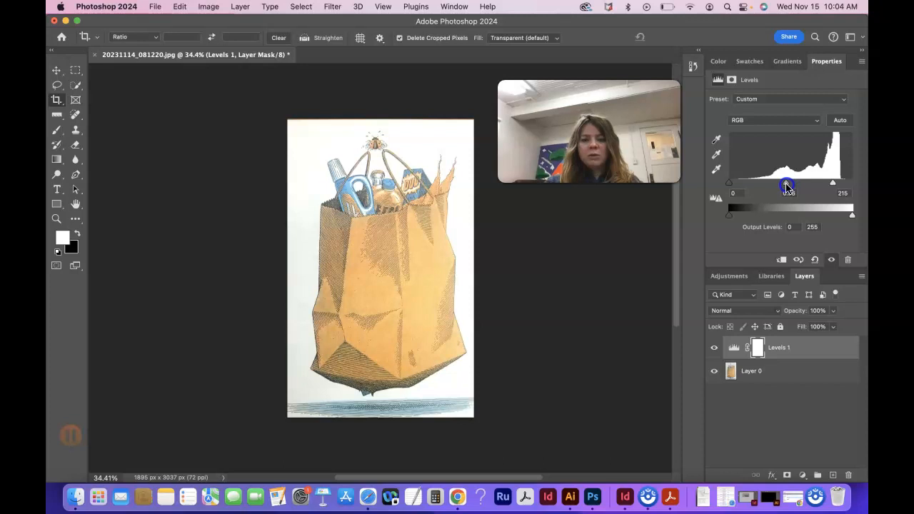
drag(837, 186, 843, 186)
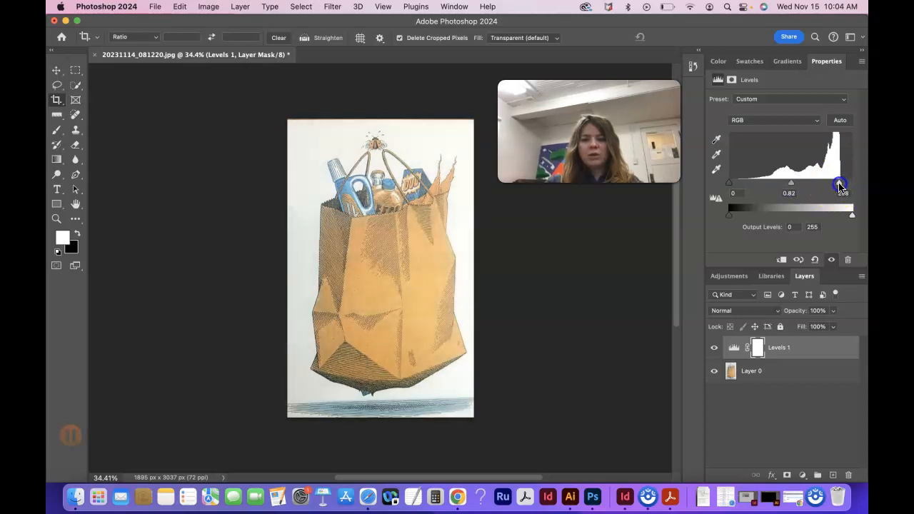
drag(729, 183, 742, 184)
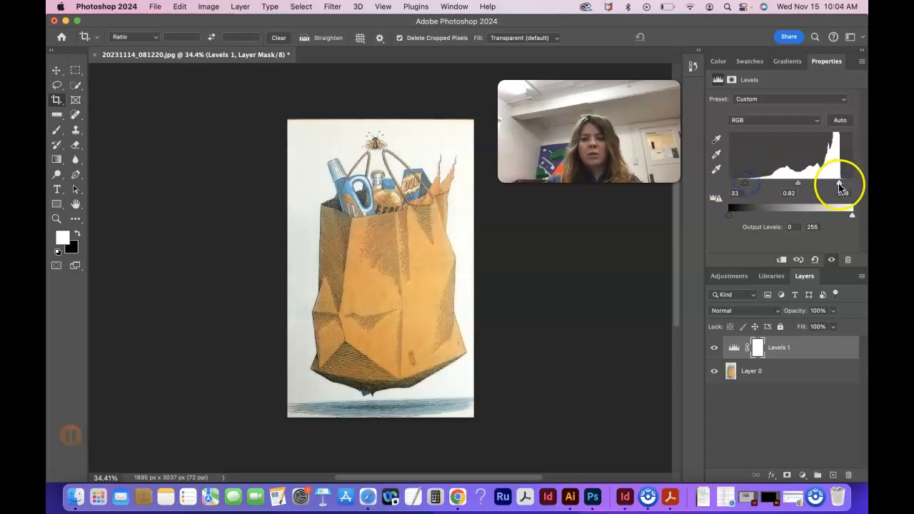
drag(840, 184, 836, 186)
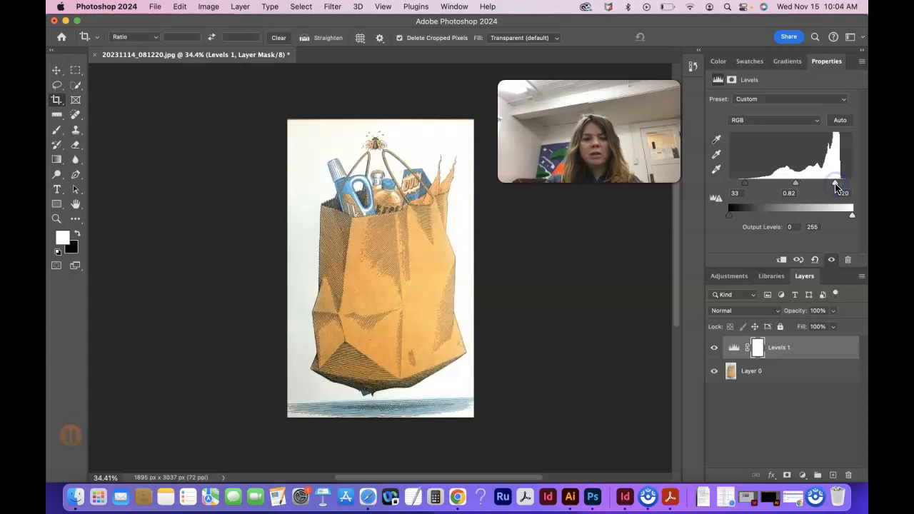
drag(796, 186, 801, 186)
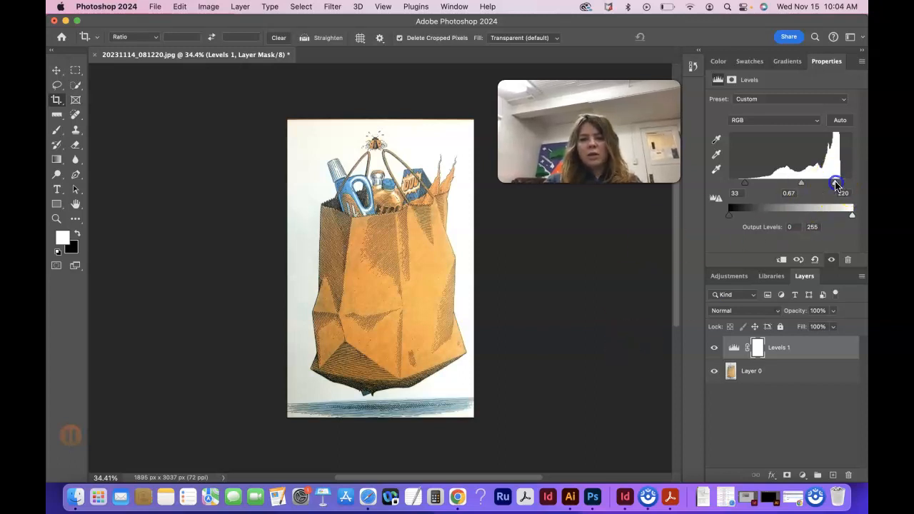
drag(834, 186, 829, 185)
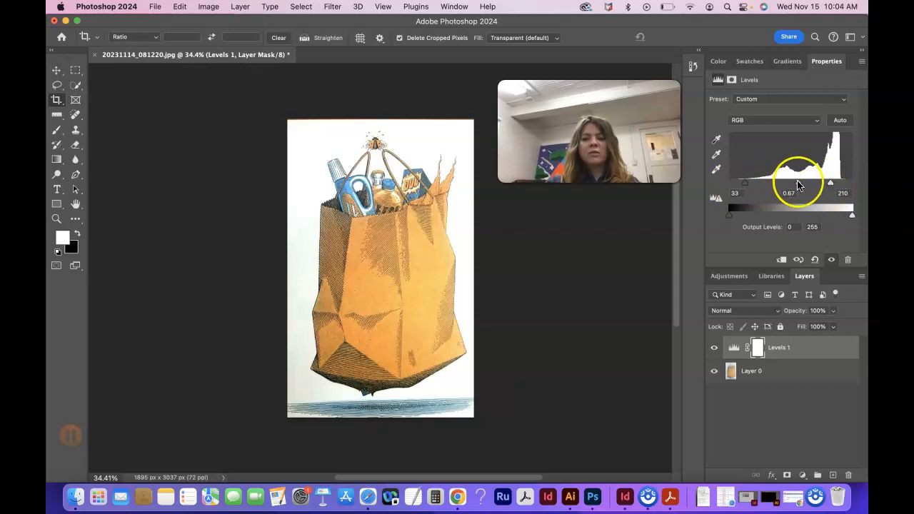
drag(797, 186, 799, 186)
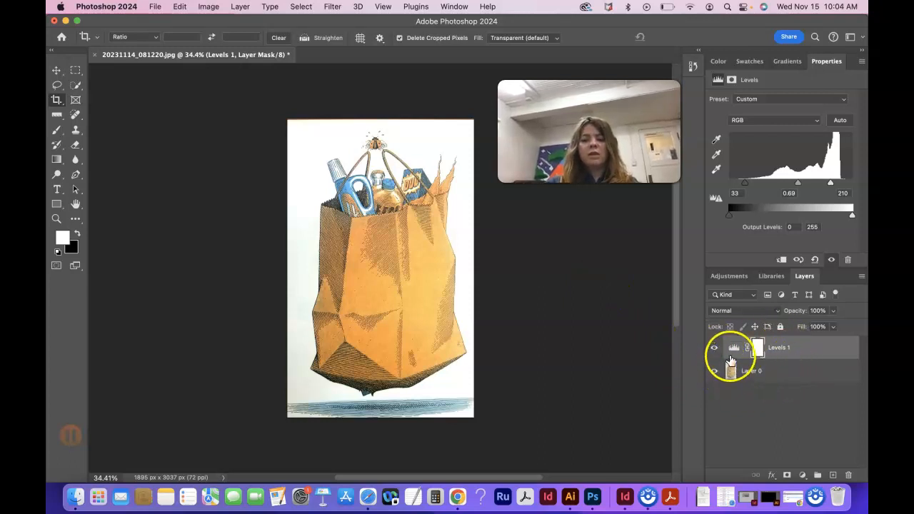
click(750, 375)
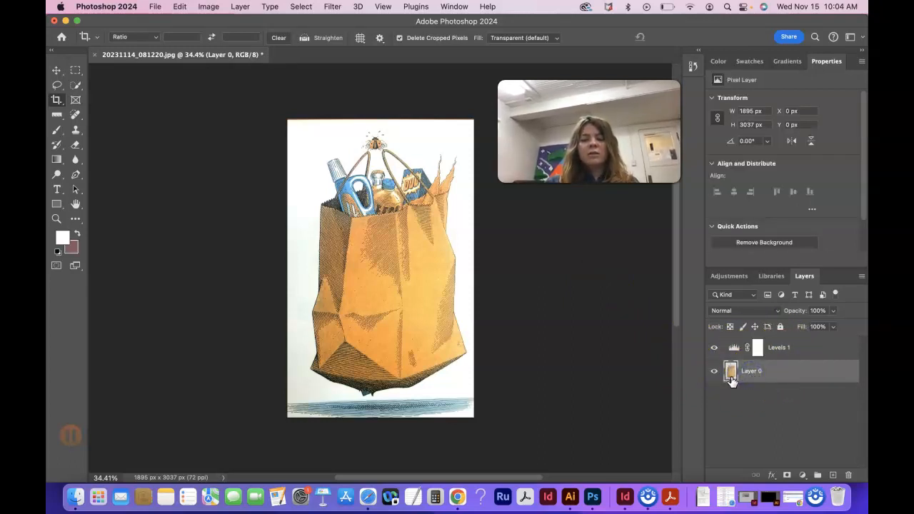
click(791, 347)
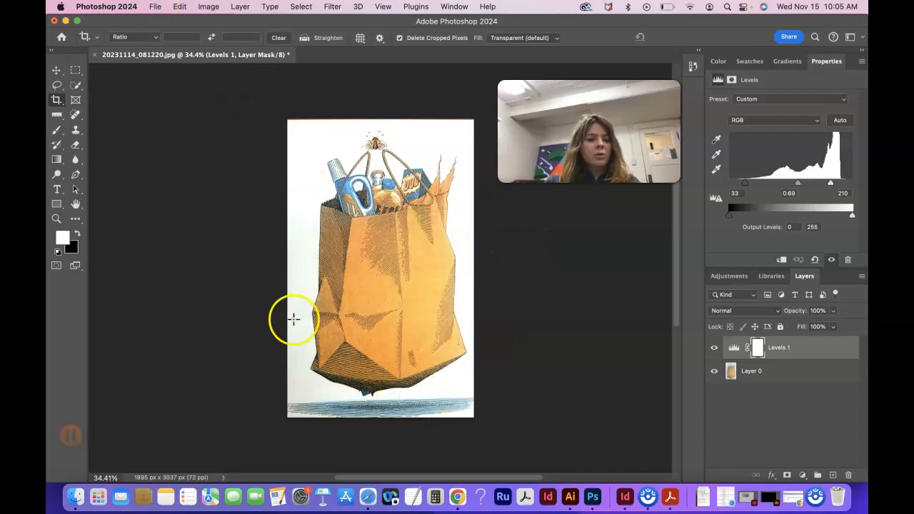
Start saving the image under a new name and browse to the GDSN 240 - Electronic Design I folder in Documents
click(155, 7)
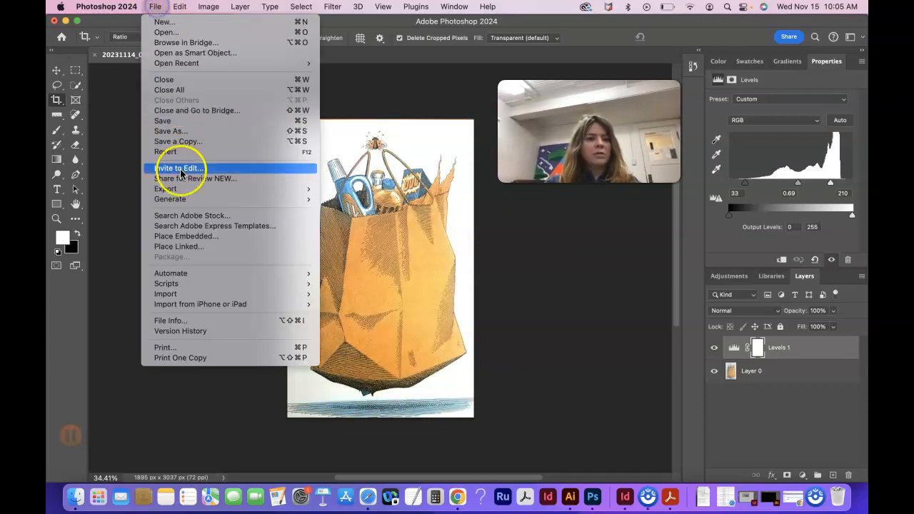
click(175, 131)
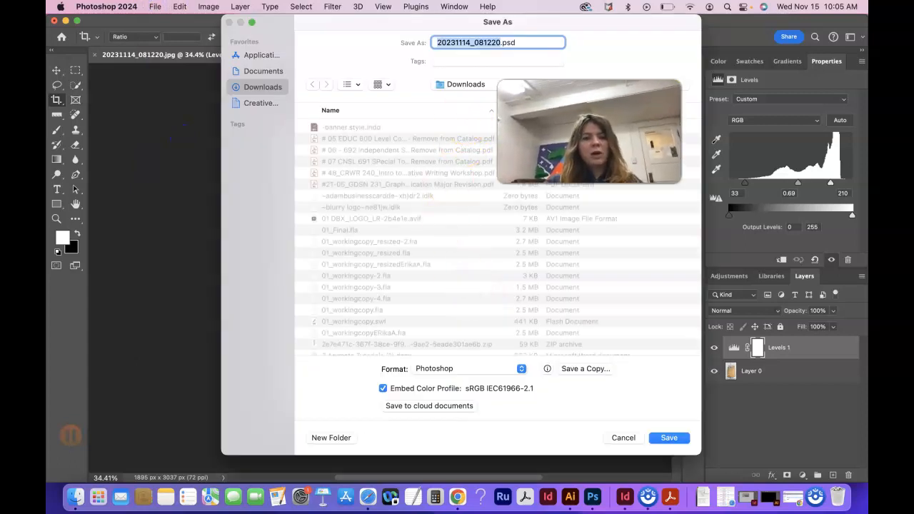
click(263, 70)
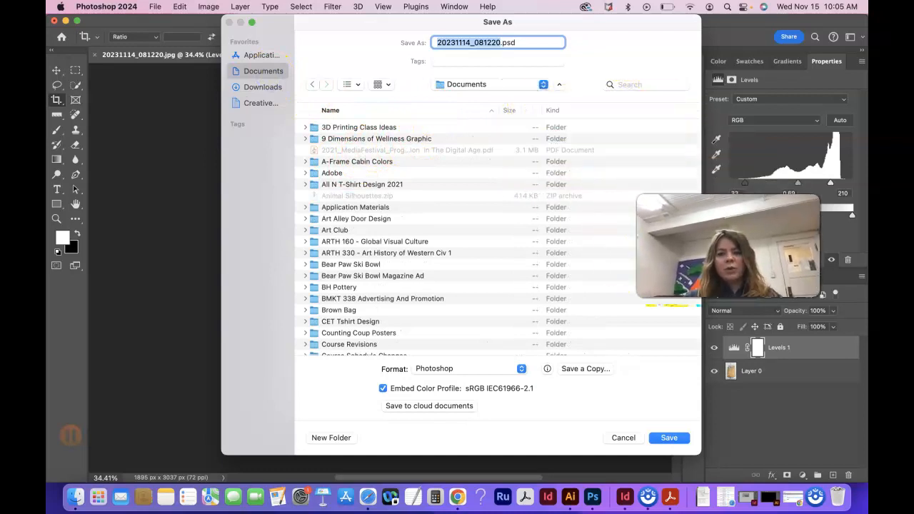
click(440, 112)
click(440, 112)
scroll(418, 215, down, 3)
scroll(417, 219, down, 5)
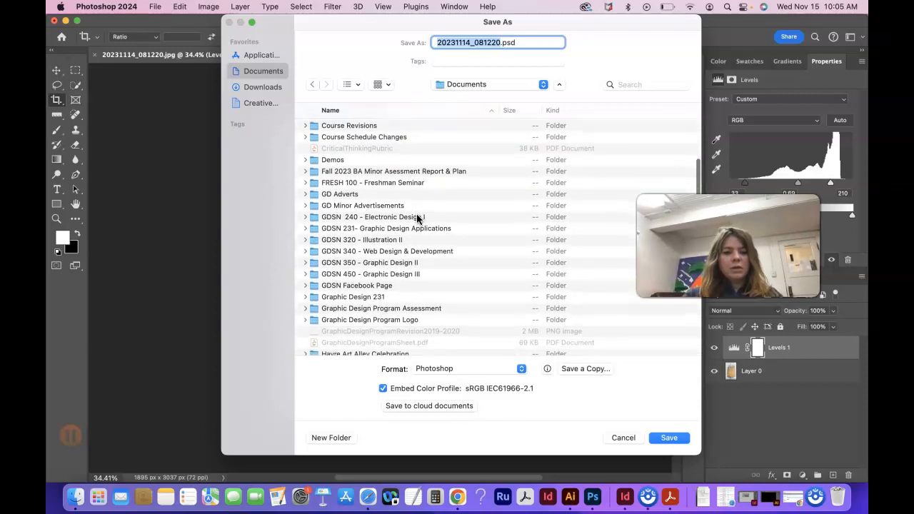
scroll(417, 215, down, 3)
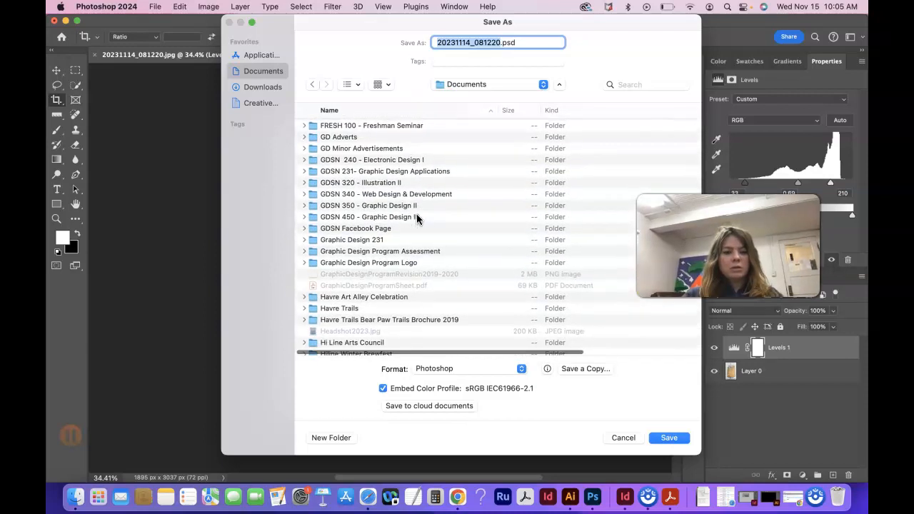
click(390, 163)
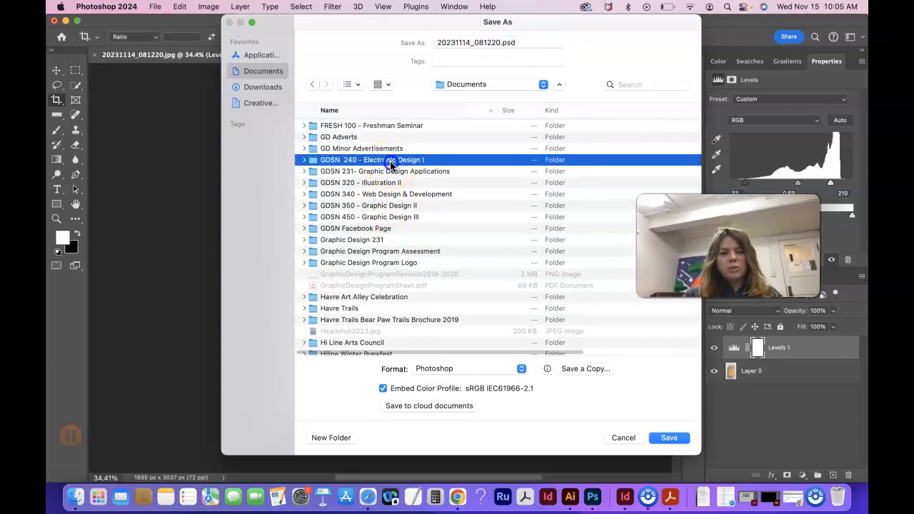
double_click(389, 163)
Sort the course folder's contents by date added and open the portfolio website folder as the save location
scroll(440, 332, down, 10)
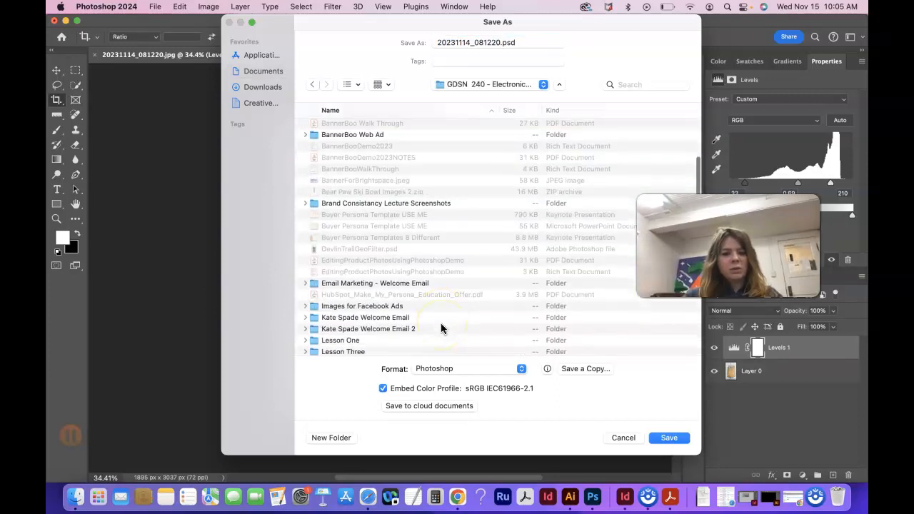
scroll(440, 322, down, 4)
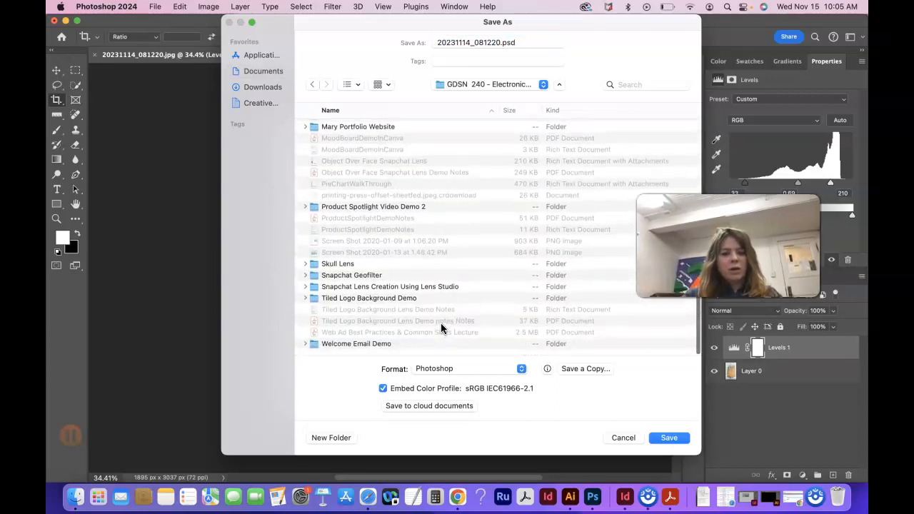
scroll(441, 322, up, 8)
scroll(441, 323, up, 4)
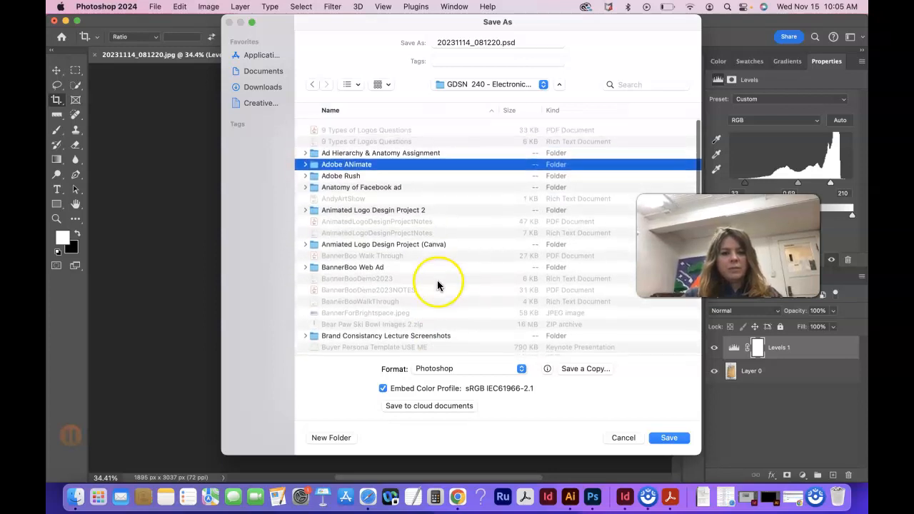
scroll(573, 126, right, 3)
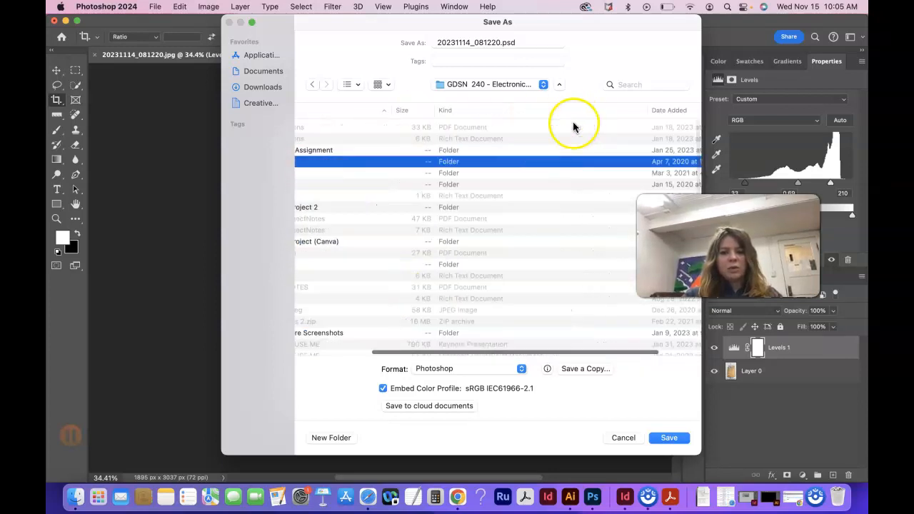
click(645, 116)
scroll(404, 178, left, 3)
scroll(403, 183, down, 2)
scroll(404, 183, up, 8)
scroll(404, 183, up, 2)
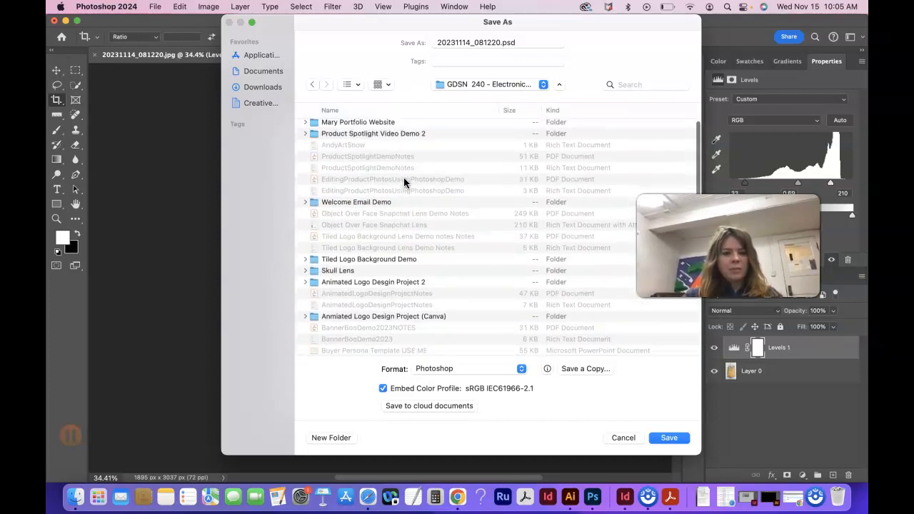
click(371, 129)
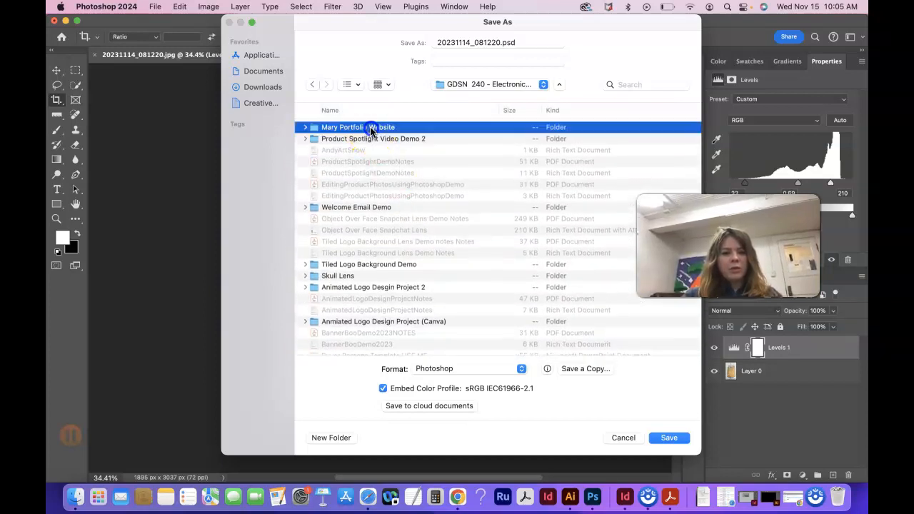
double_click(373, 128)
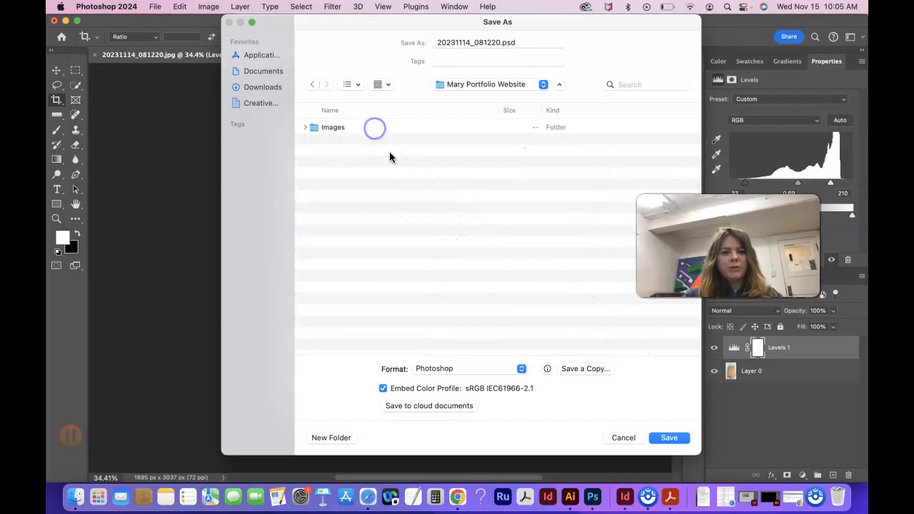
Check the existing Images folder, then create a folder named Images 2 beside it in the portfolio website folder
double_click(334, 128)
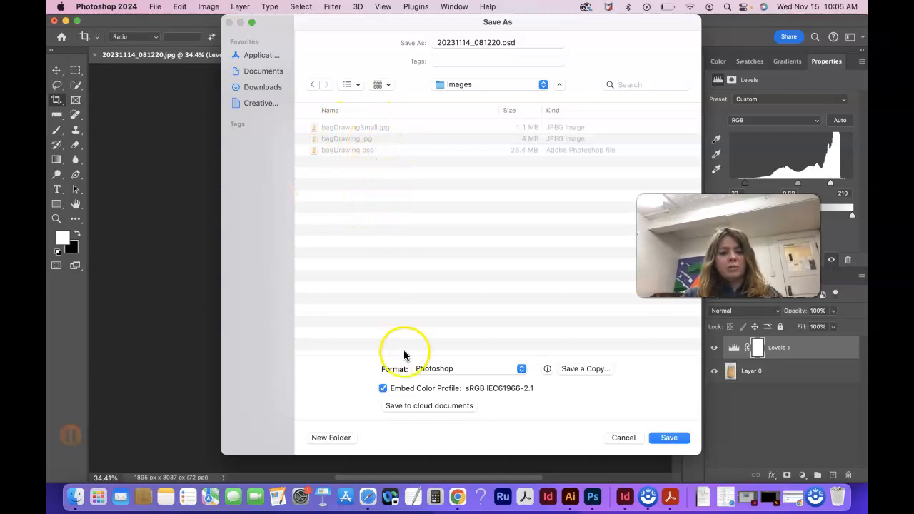
click(312, 85)
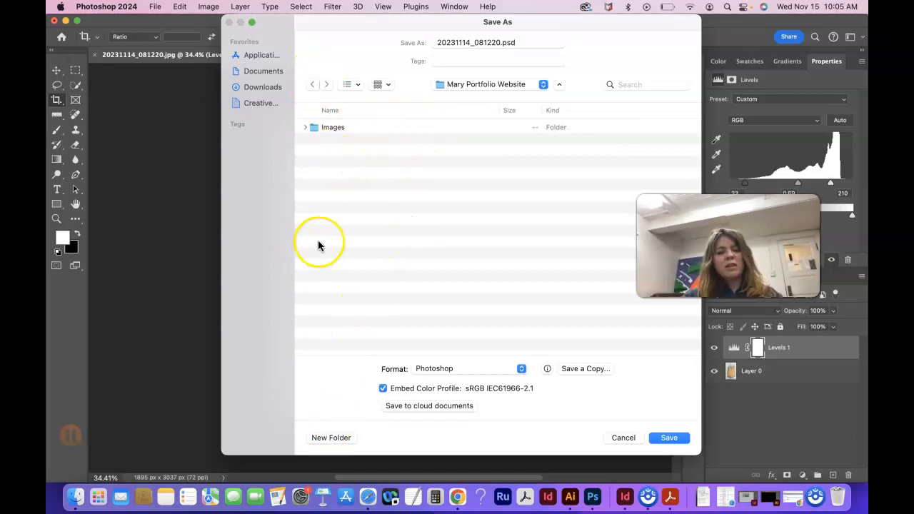
click(336, 437)
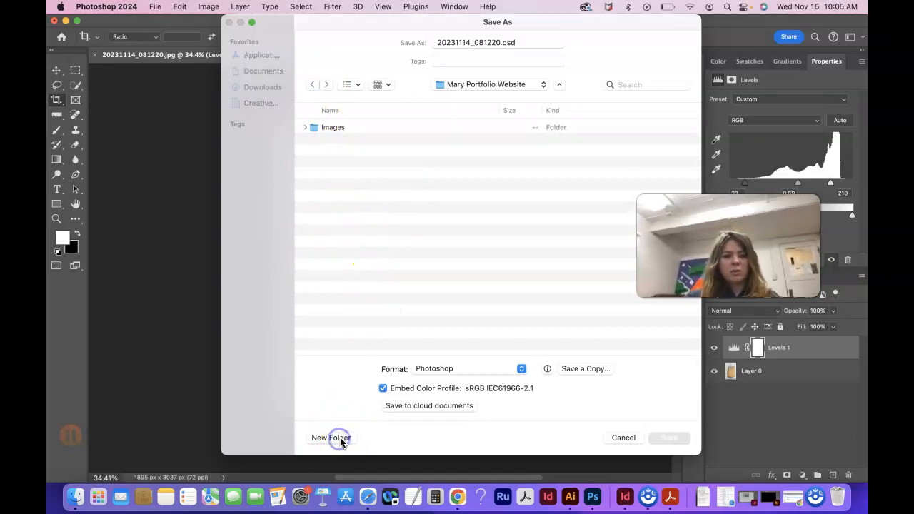
text(Images 2)
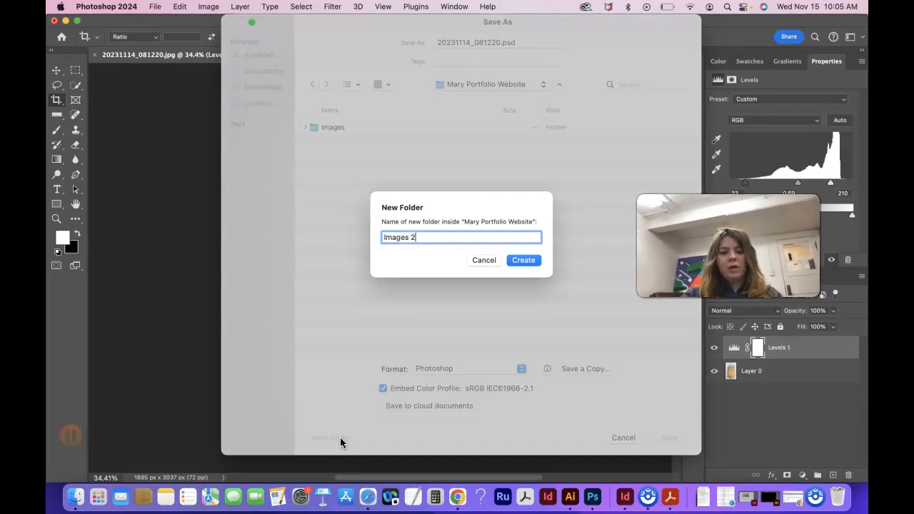
key(Return)
Save the image in Photoshop format as bagDrawing.psd in the Images 2 folder, accepting the format options
click(501, 43)
drag(500, 42, 379, 40)
key(BackSpace)
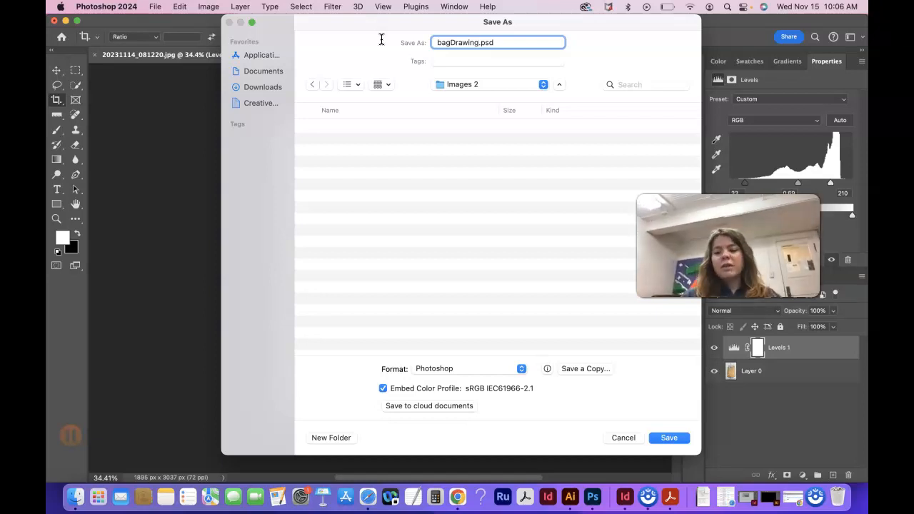
click(679, 440)
click(596, 227)
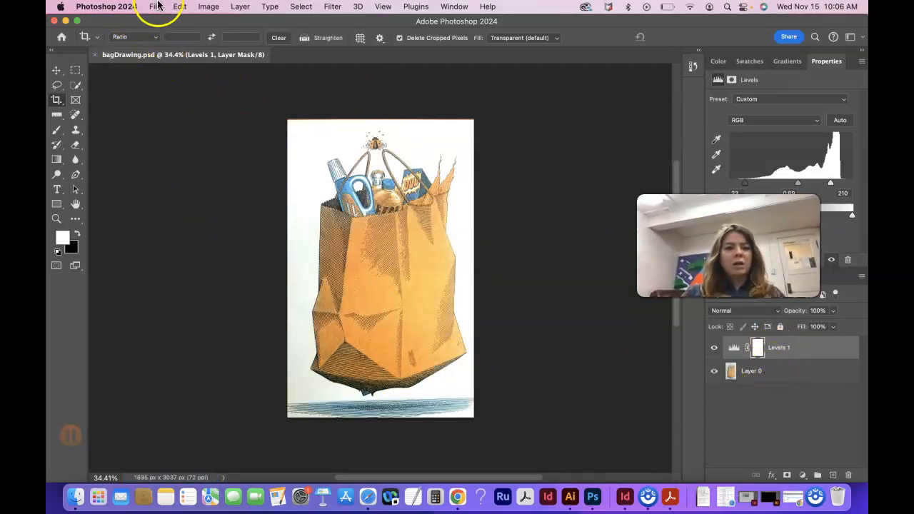
Turn off resampling in the image size settings and set the resolution to 300 pixels/inch
click(209, 7)
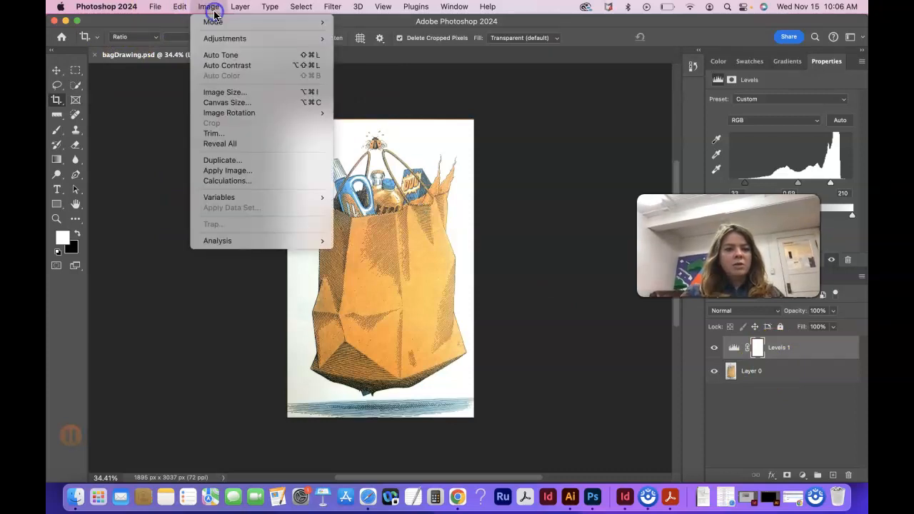
click(227, 96)
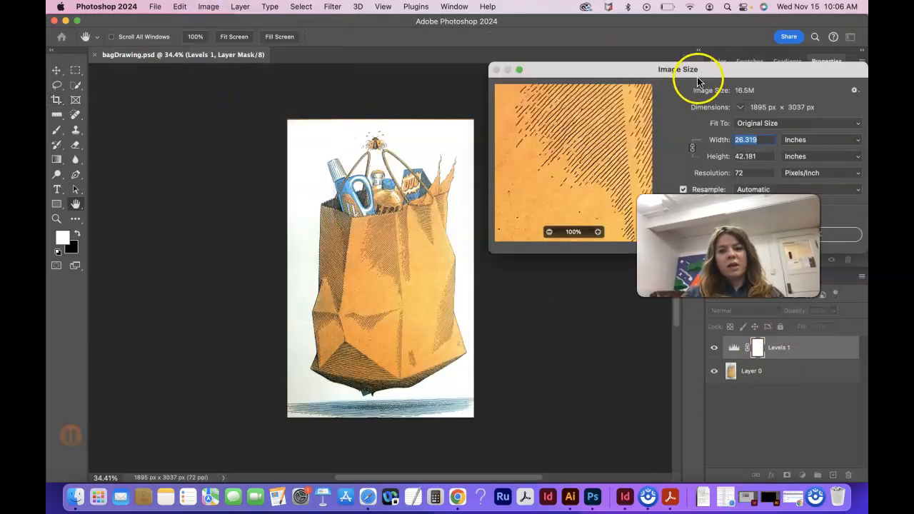
drag(604, 66, 365, 63)
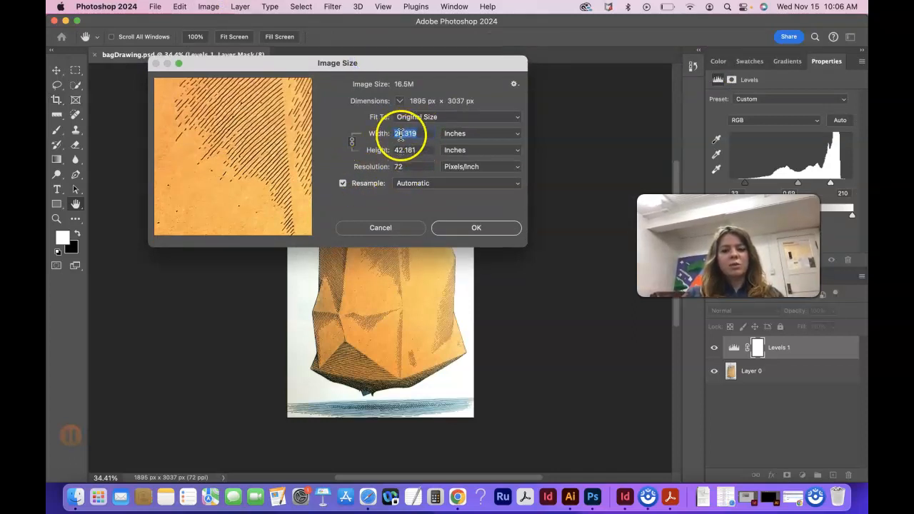
click(344, 185)
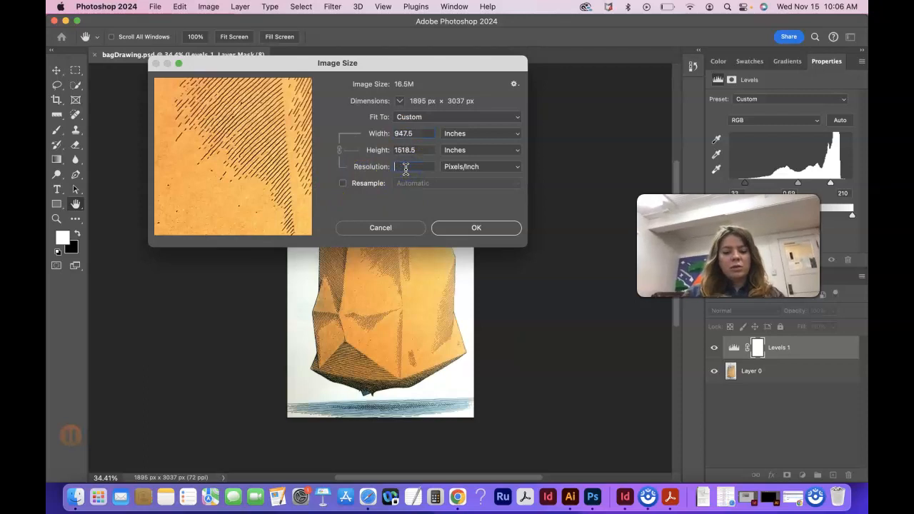
text(300)
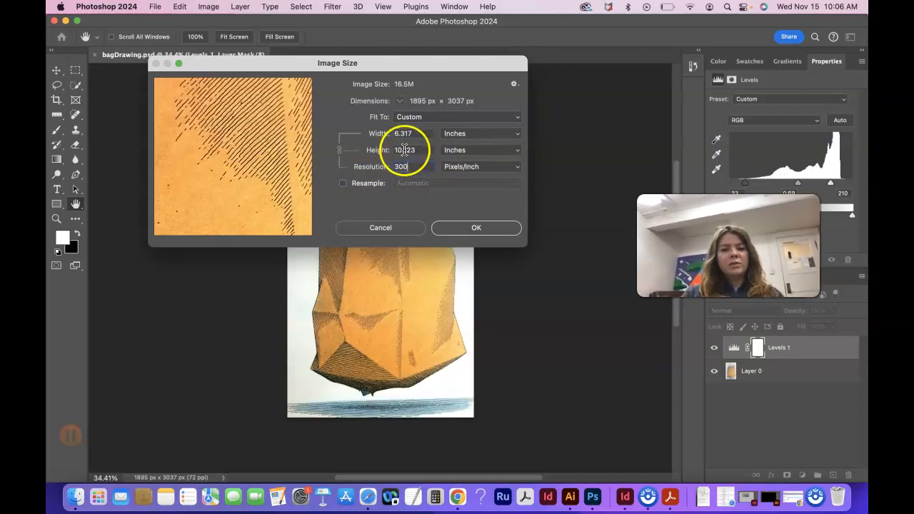
click(474, 228)
key(c)
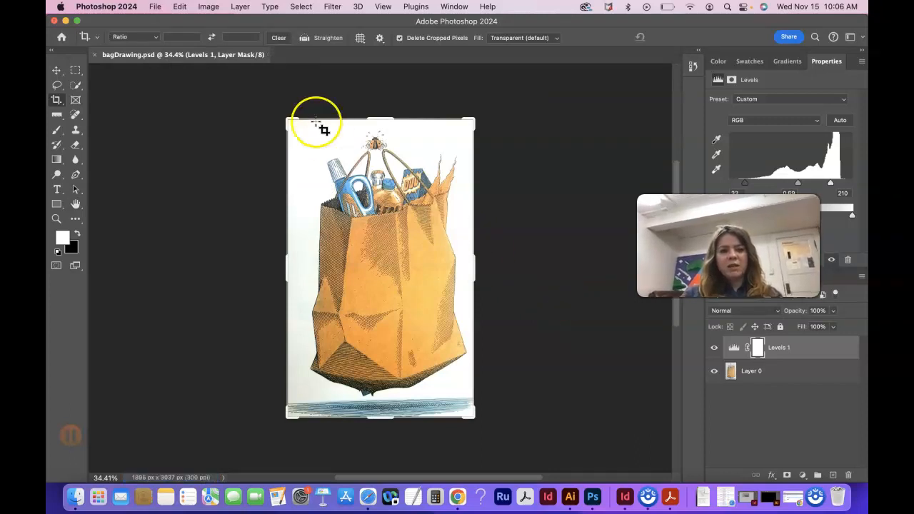
Check the image's dimensions and resolution in the image size settings, leaving them as they are
click(207, 7)
click(236, 95)
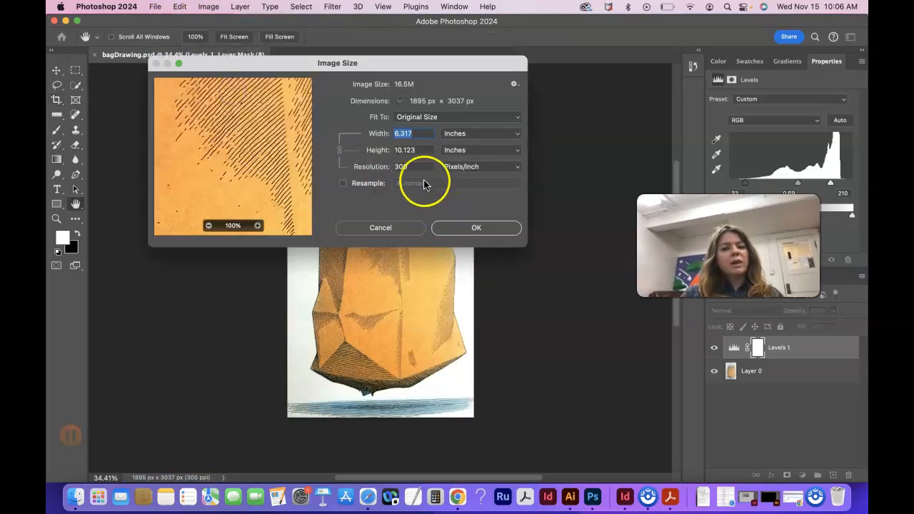
click(386, 228)
key(c)
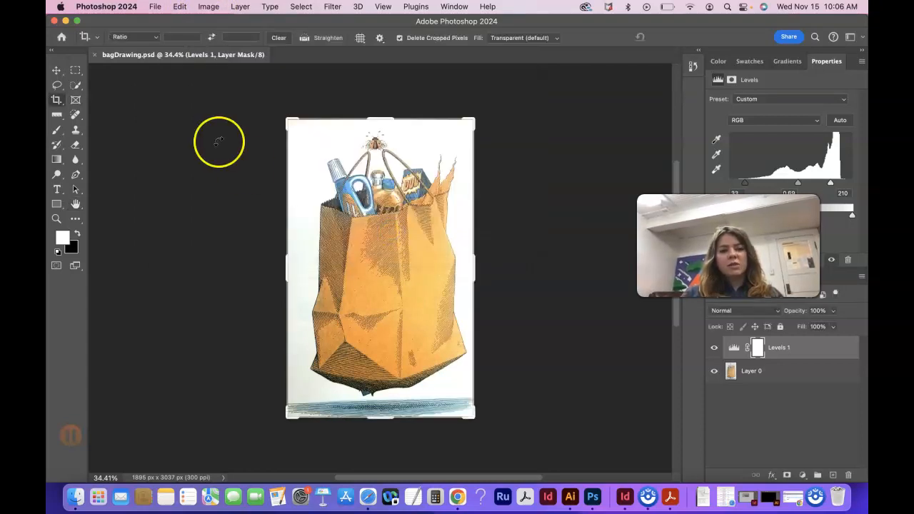
Save a JPEG copy named bagDrawingHiRes.jpg in the Images 2 folder at maximum quality (12)
click(155, 7)
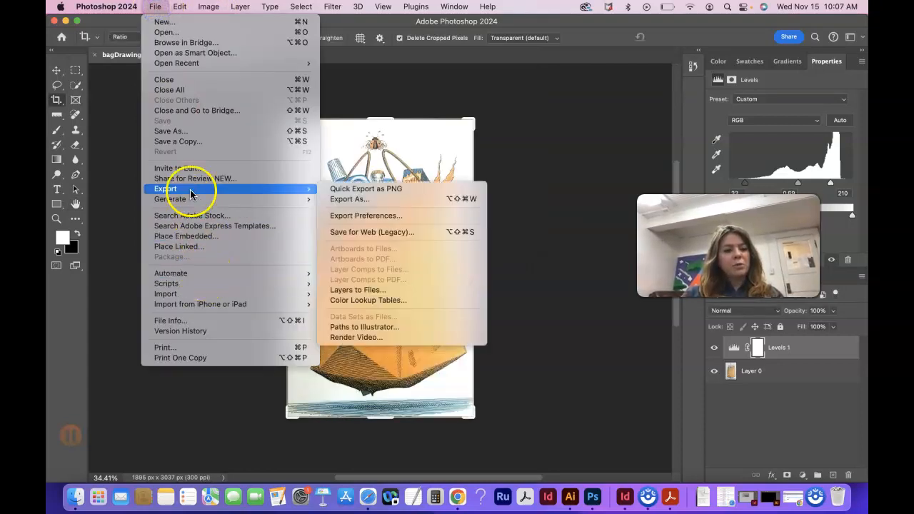
click(187, 141)
drag(579, 35, 510, 24)
click(427, 42)
key(BackSpace)
key(BackSpace)
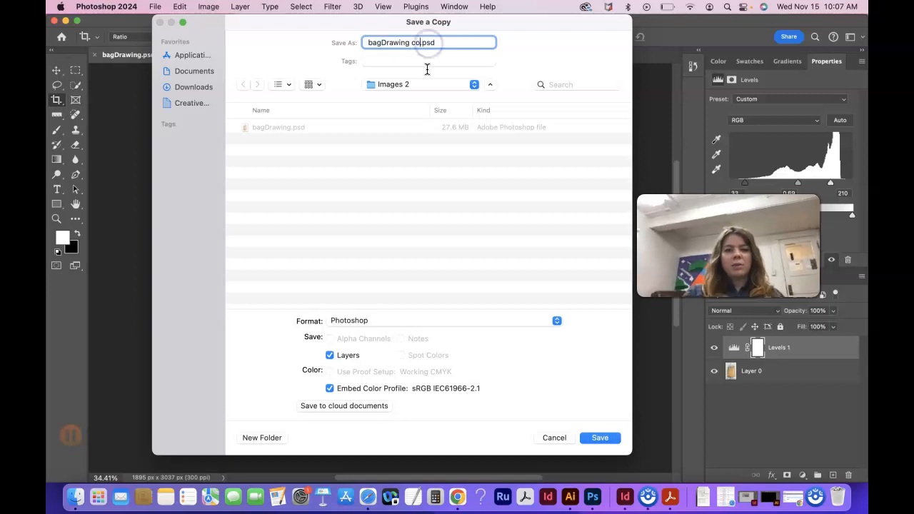
click(447, 321)
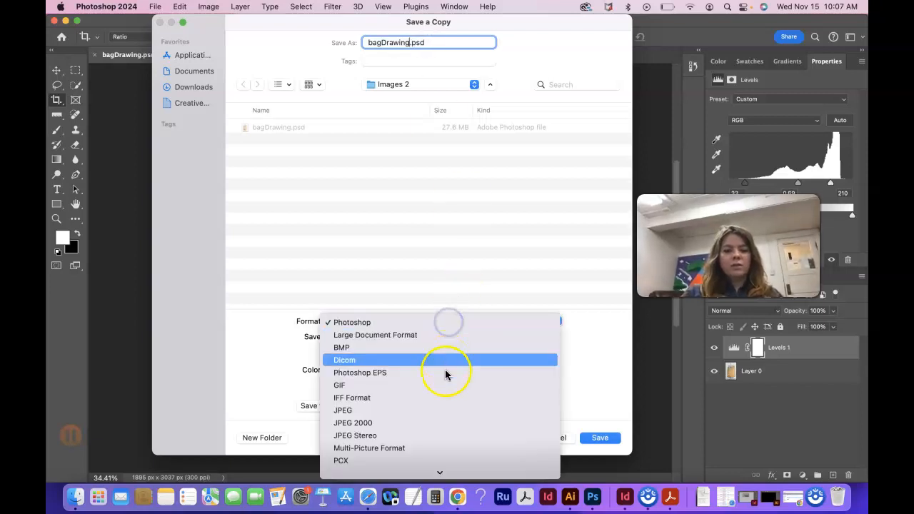
click(445, 410)
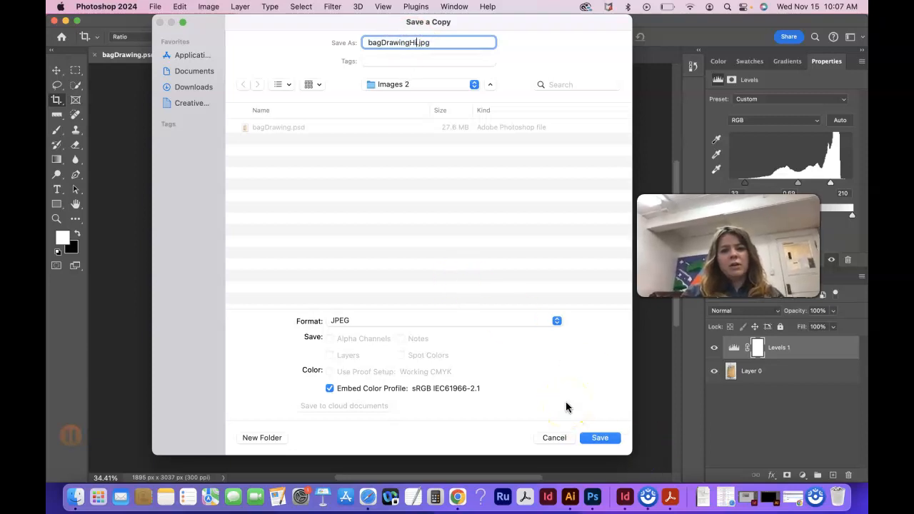
click(602, 439)
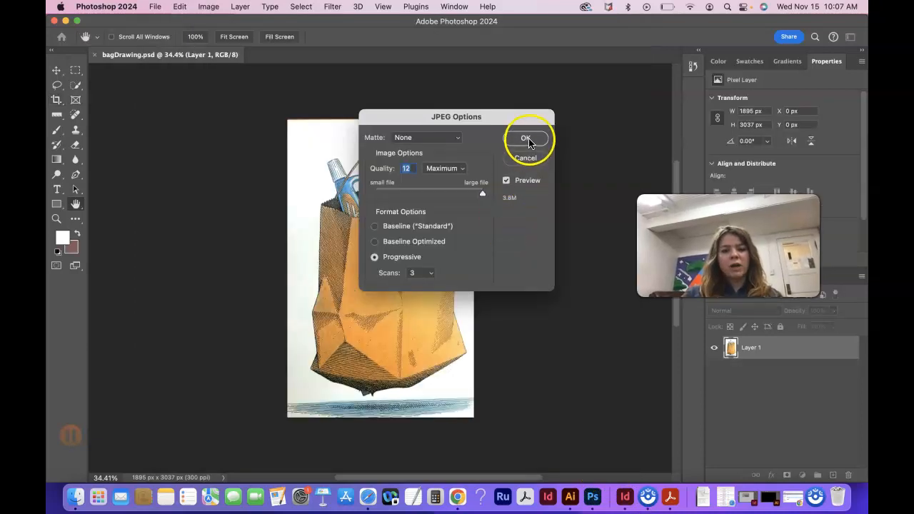
click(525, 138)
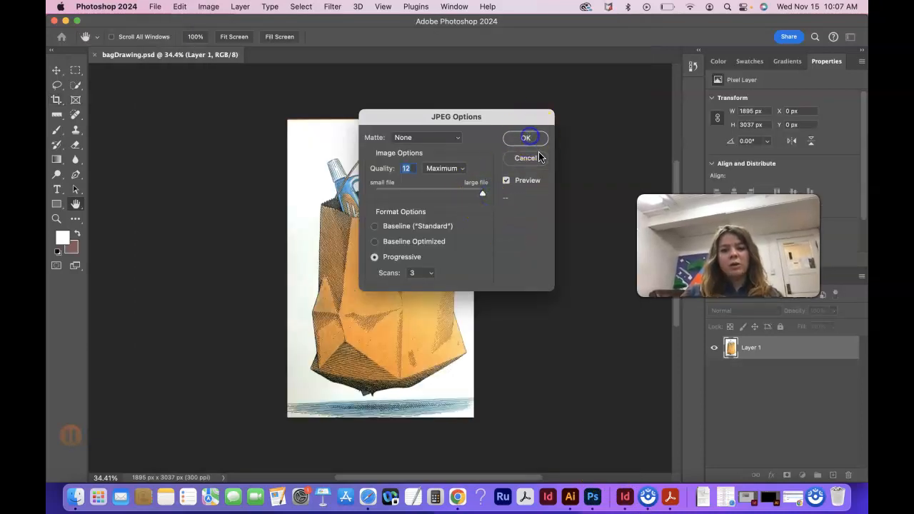
click(155, 7)
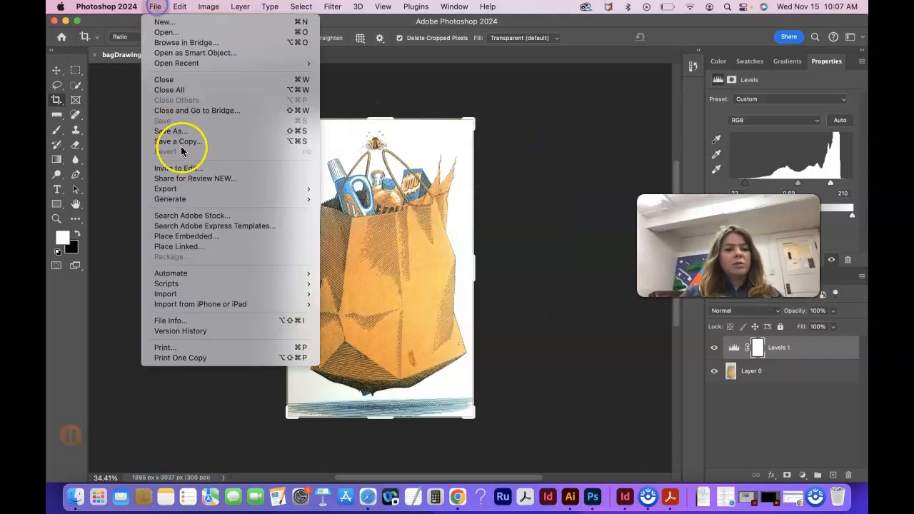
click(352, 109)
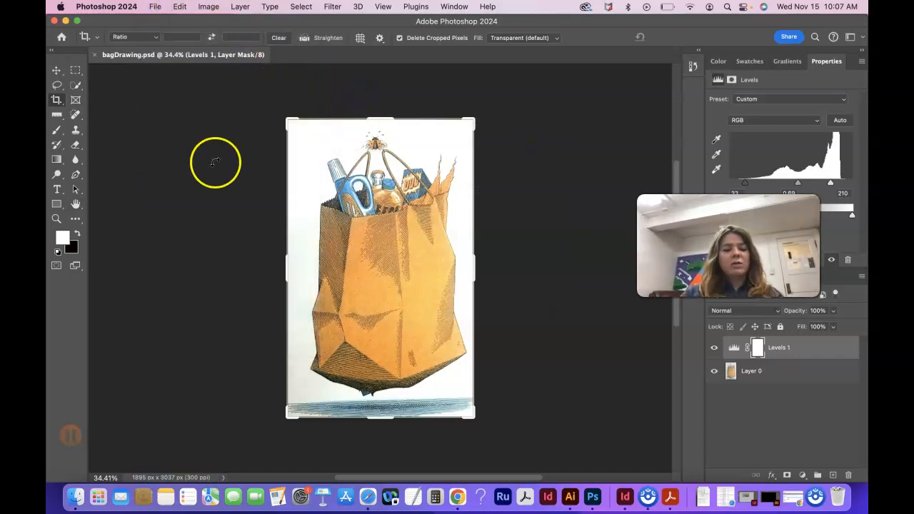
Turn resampling on and reduce the image resolution to 72 pixels/inch, then recheck the image size
click(208, 6)
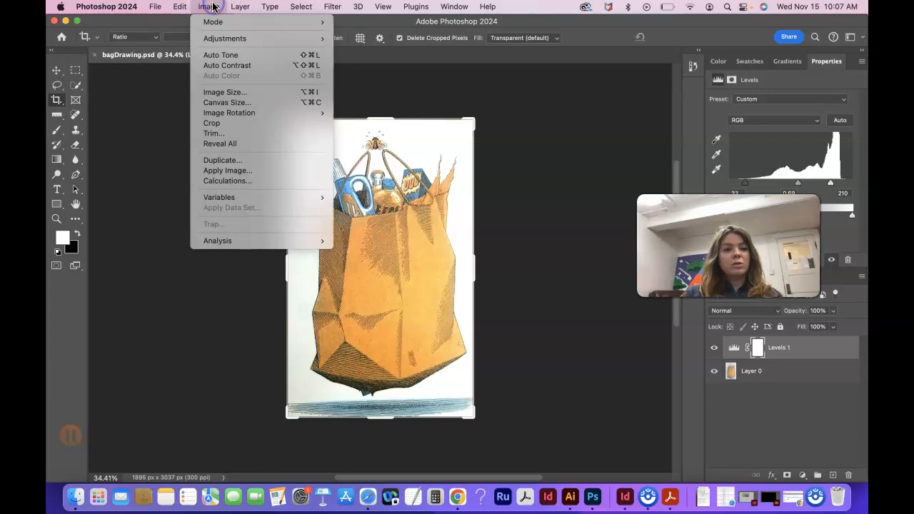
click(224, 90)
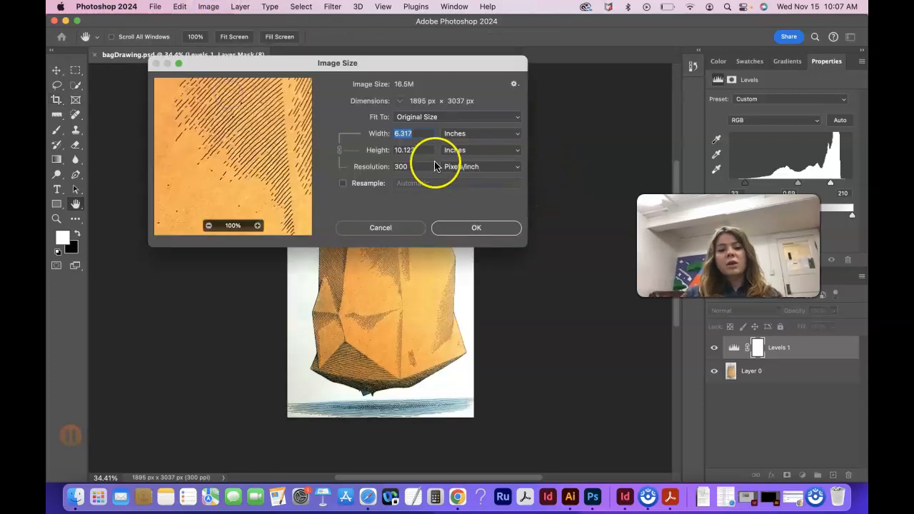
click(343, 183)
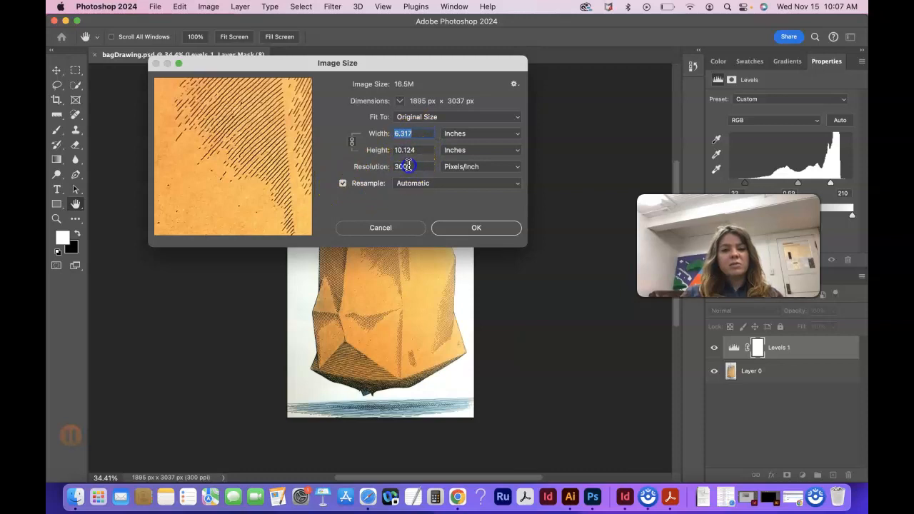
text(72)
click(476, 227)
key(c)
key(super+alt+i)
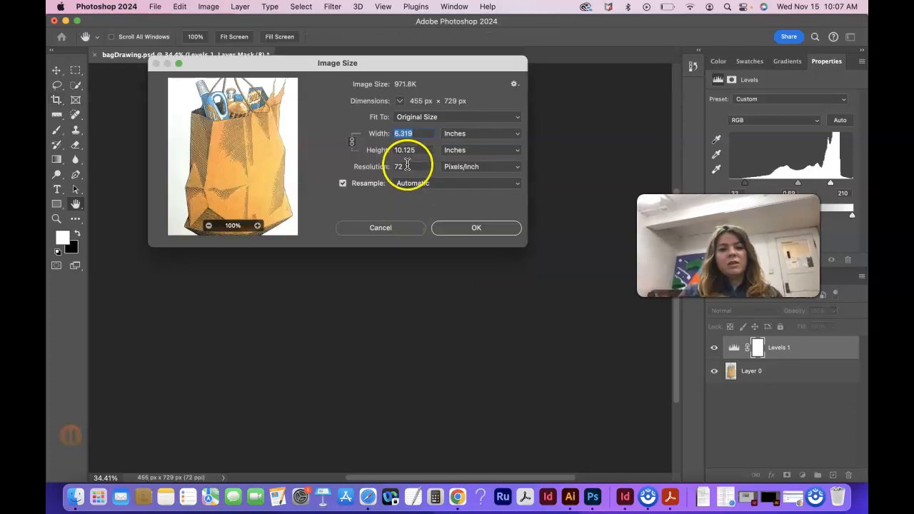
click(392, 226)
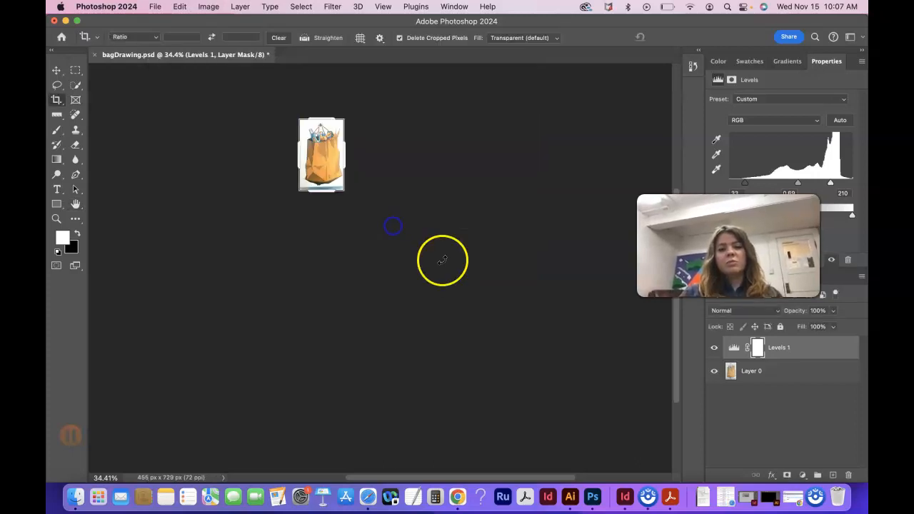
Save a JPEG copy of the reduced image named bagDrawingLowRes.jpg in the Images 2 folder at maximum quality (12)
click(155, 8)
click(152, 9)
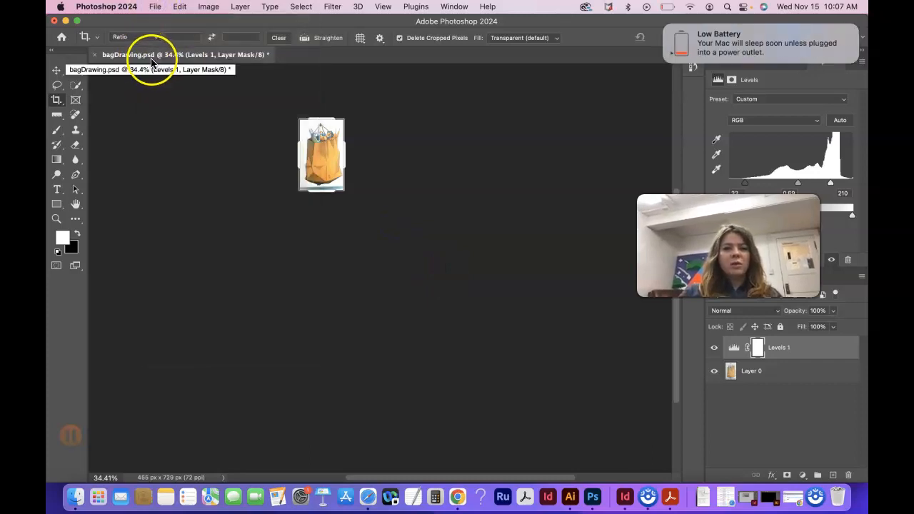
click(155, 7)
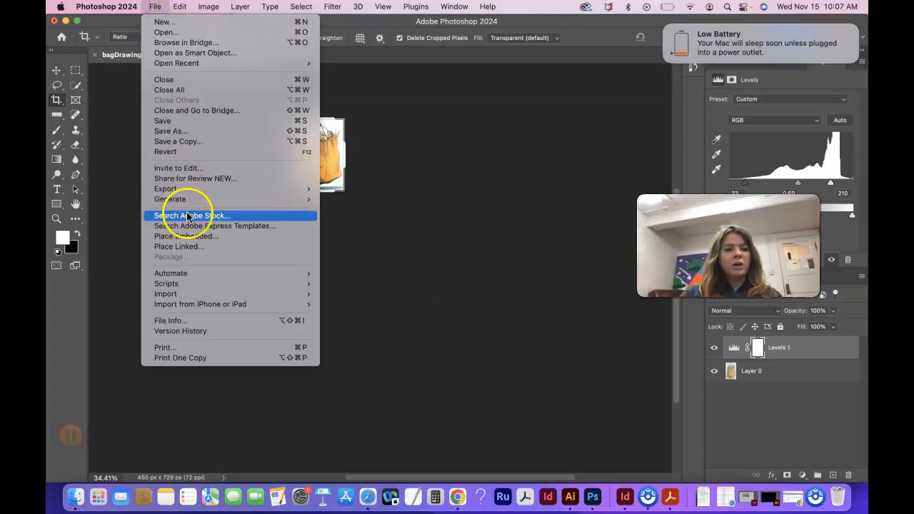
click(208, 141)
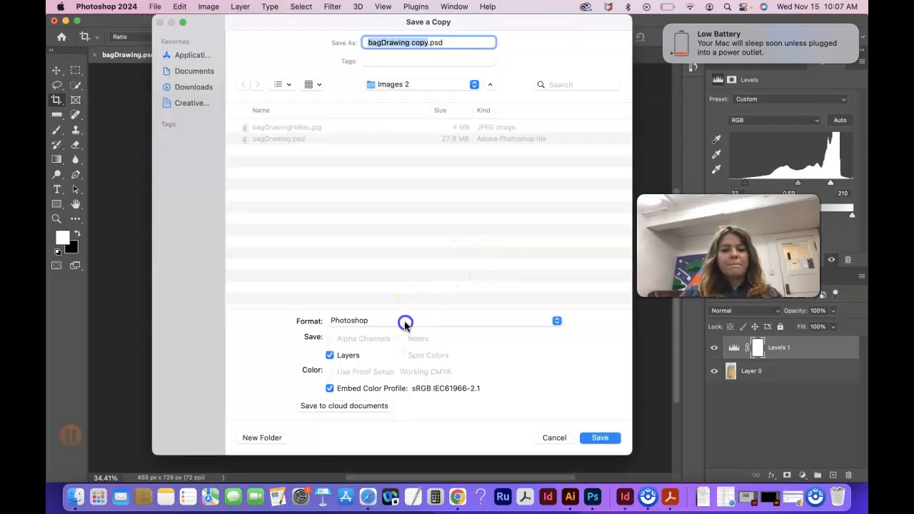
click(407, 321)
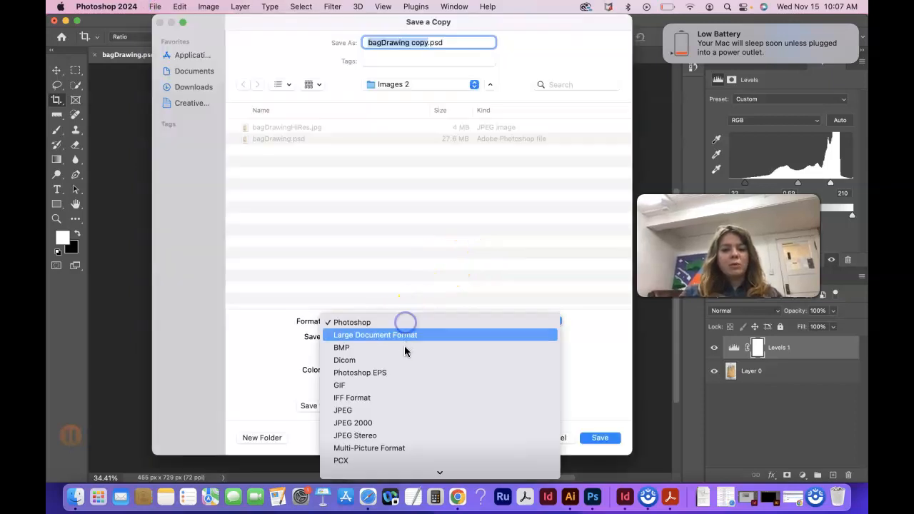
click(413, 405)
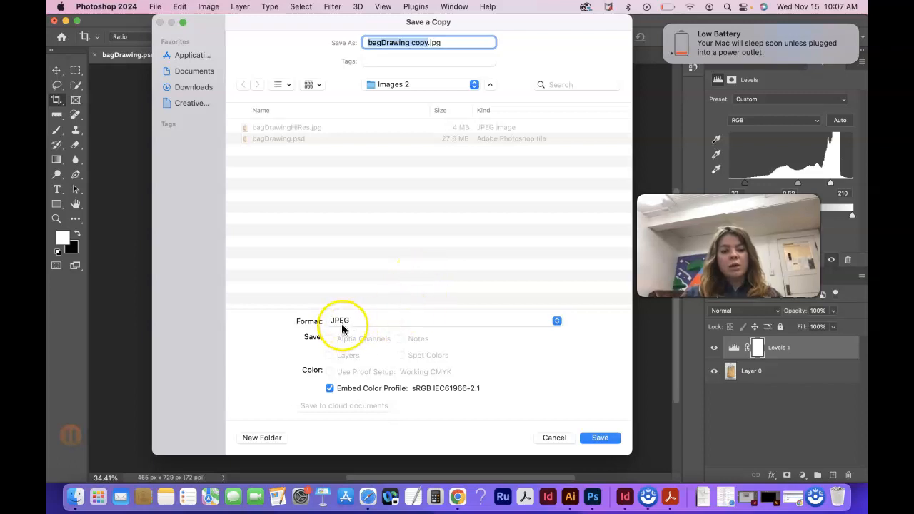
click(429, 42)
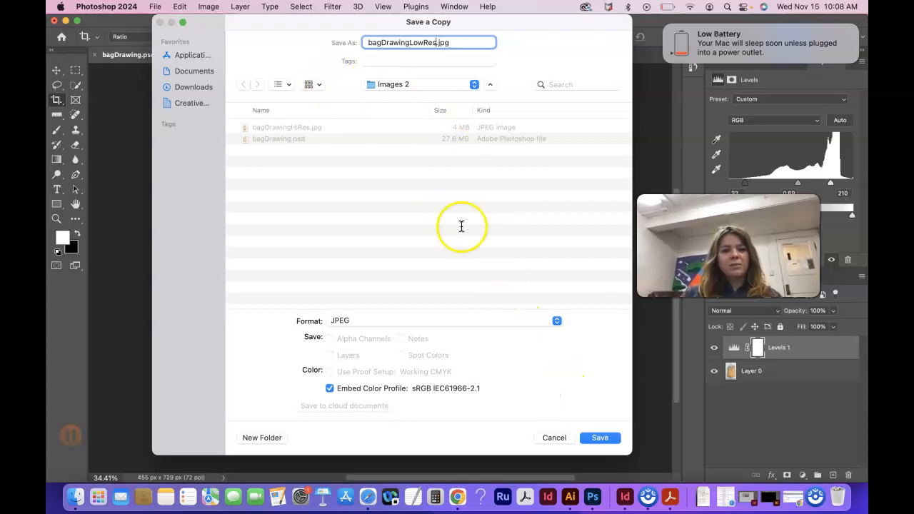
click(604, 438)
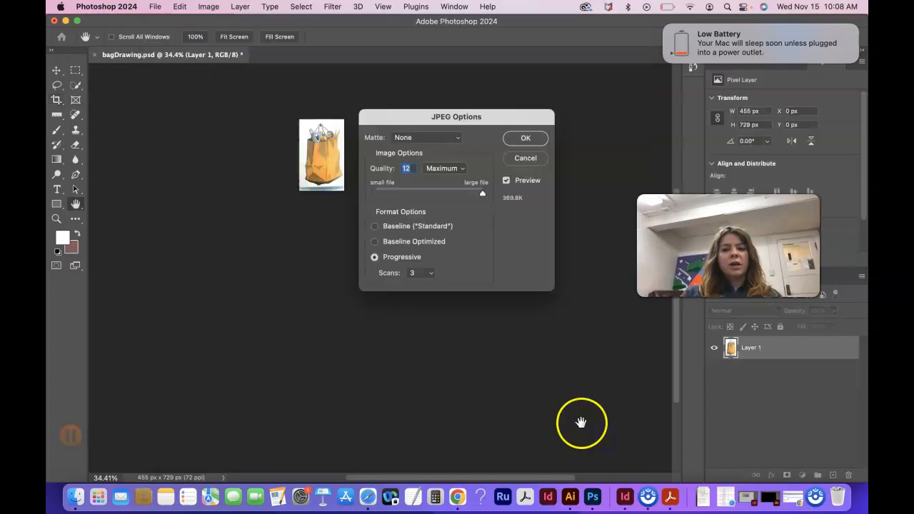
click(534, 138)
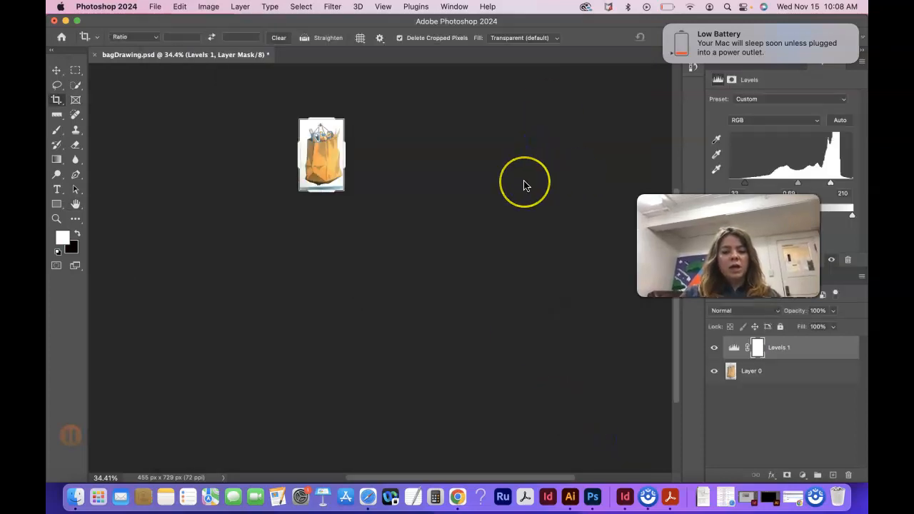
Close bagDrawing.psd without saving the reduced-resolution changes
key(super+w)
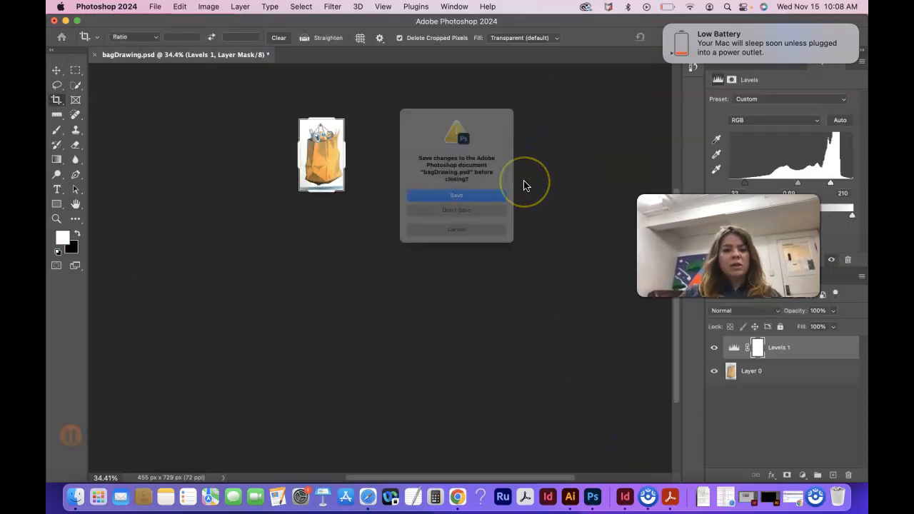
click(461, 221)
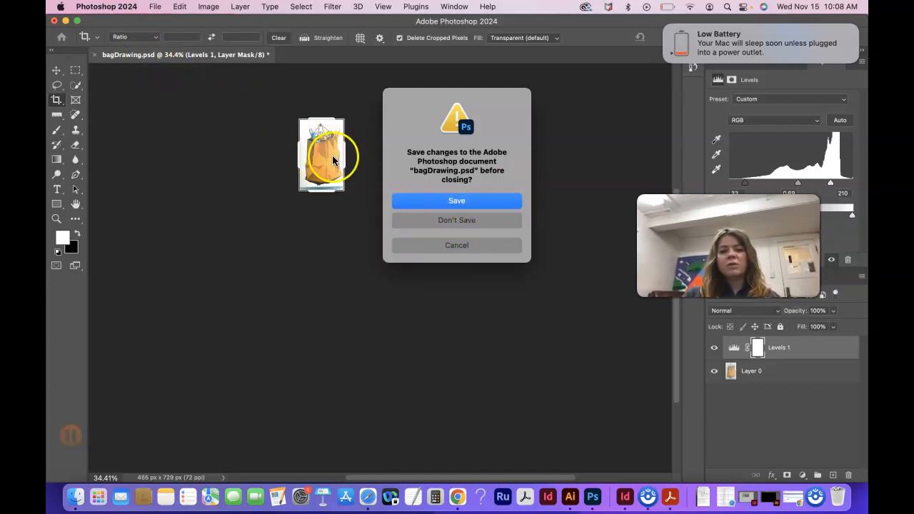
click(467, 224)
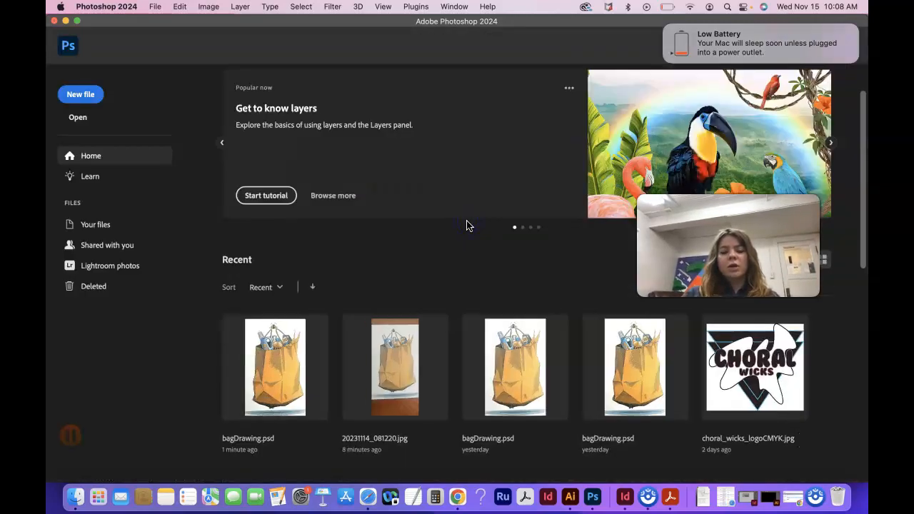
click(431, 350)
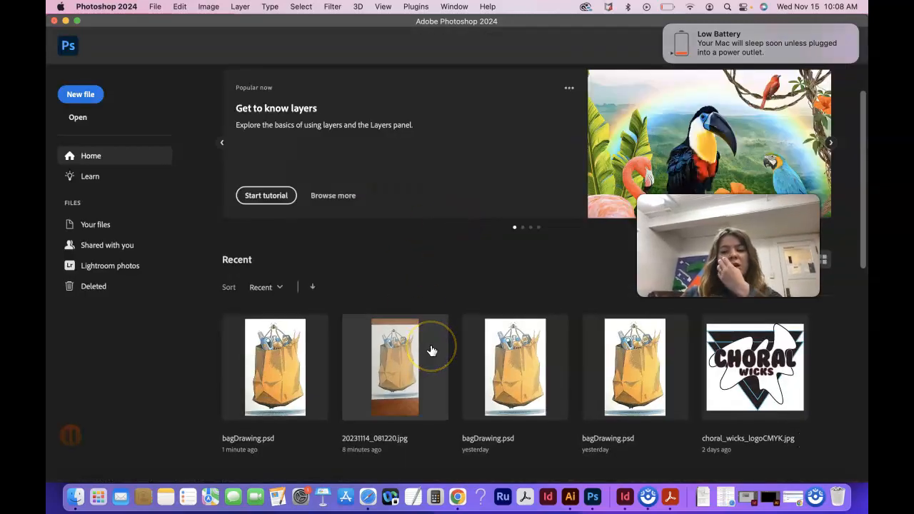